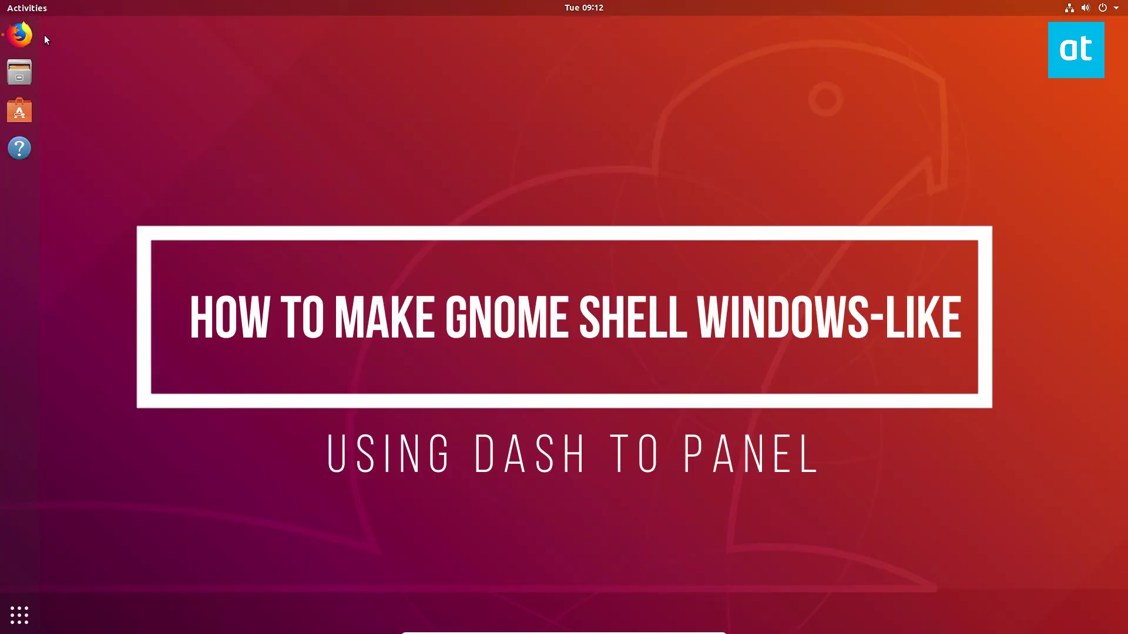
# Quit Firefox and close both open tabs, then open and close the applications overview
pyautogui.rightClick(27, 35)
pyautogui.click(73, 178)
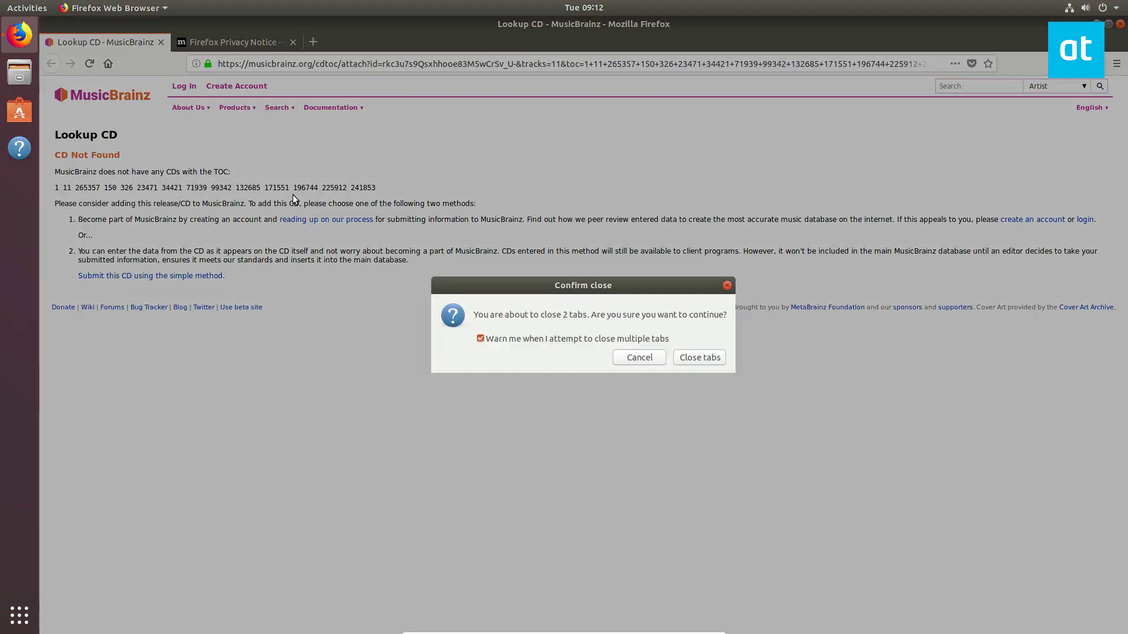
pyautogui.click(722, 357)
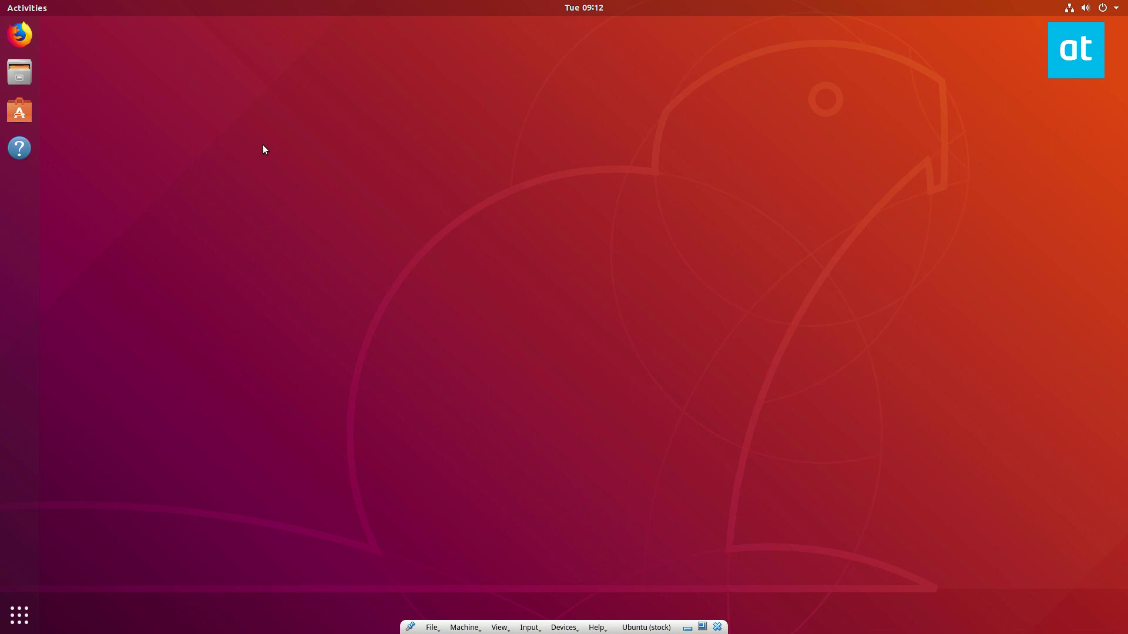
pyautogui.click(13, 616)
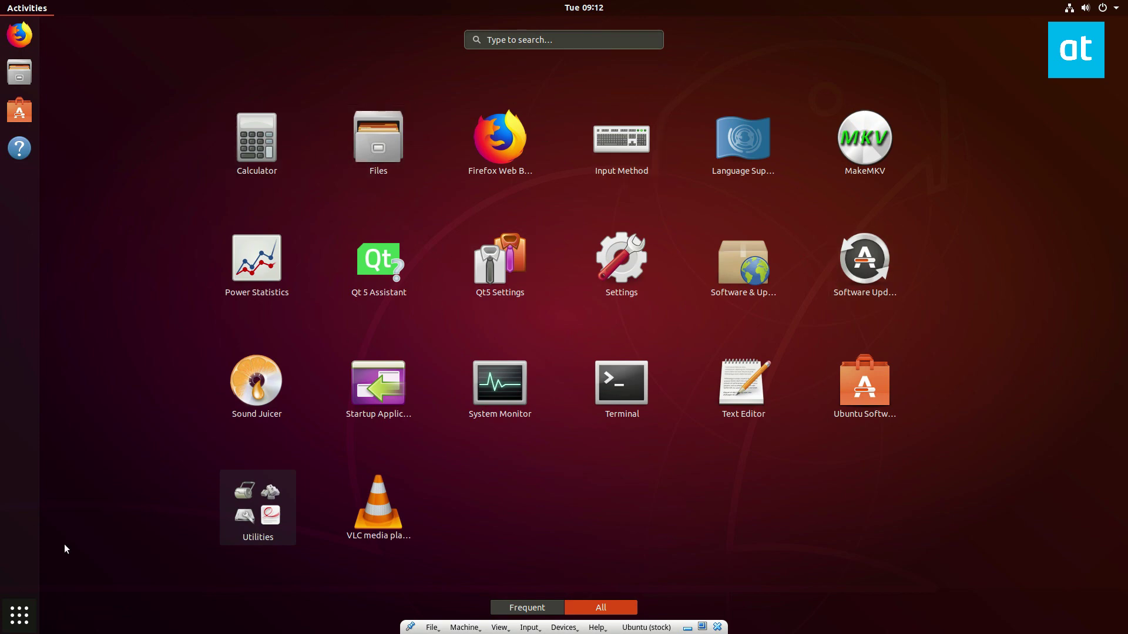
pyautogui.click(20, 616)
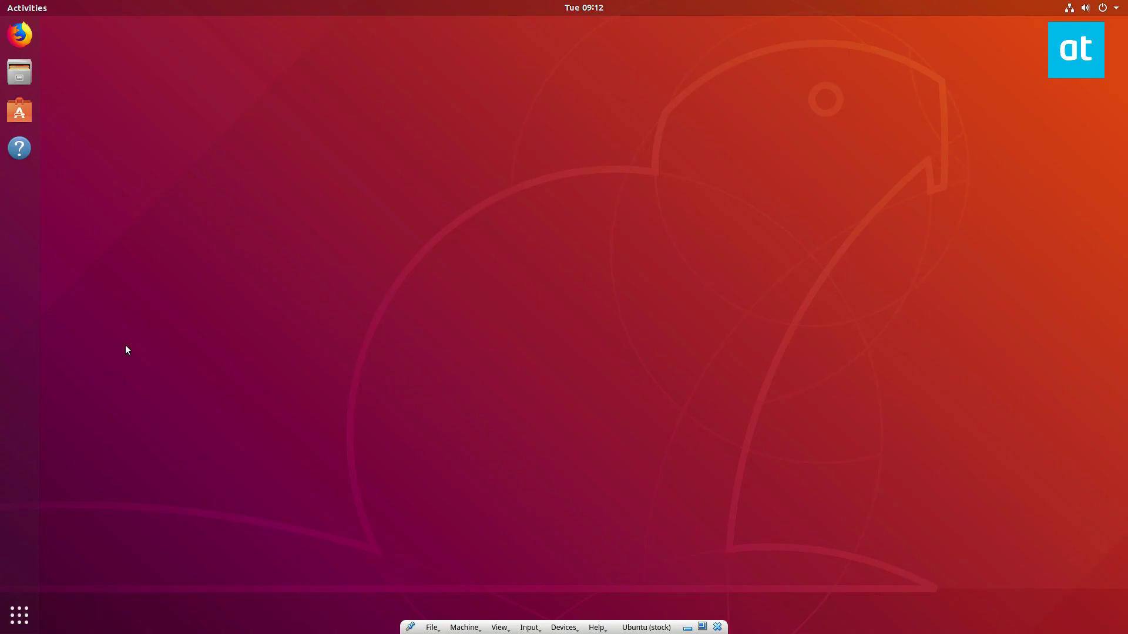
# Relaunch Firefox and go to extensions.gnome.org
pyautogui.click(20, 35)
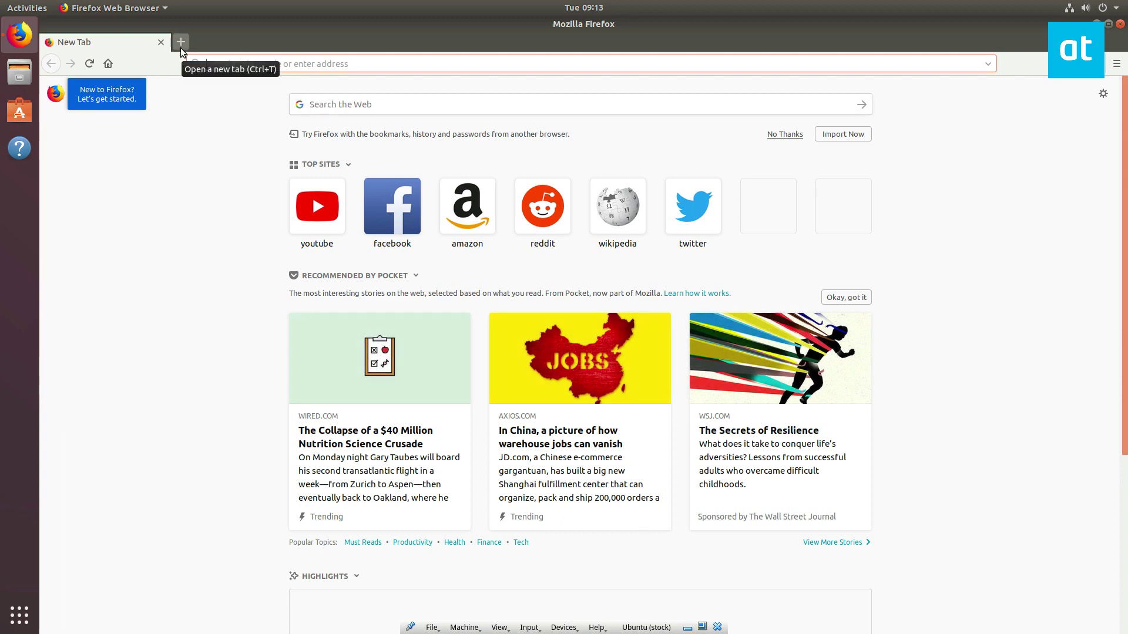
pyautogui.write('exten')
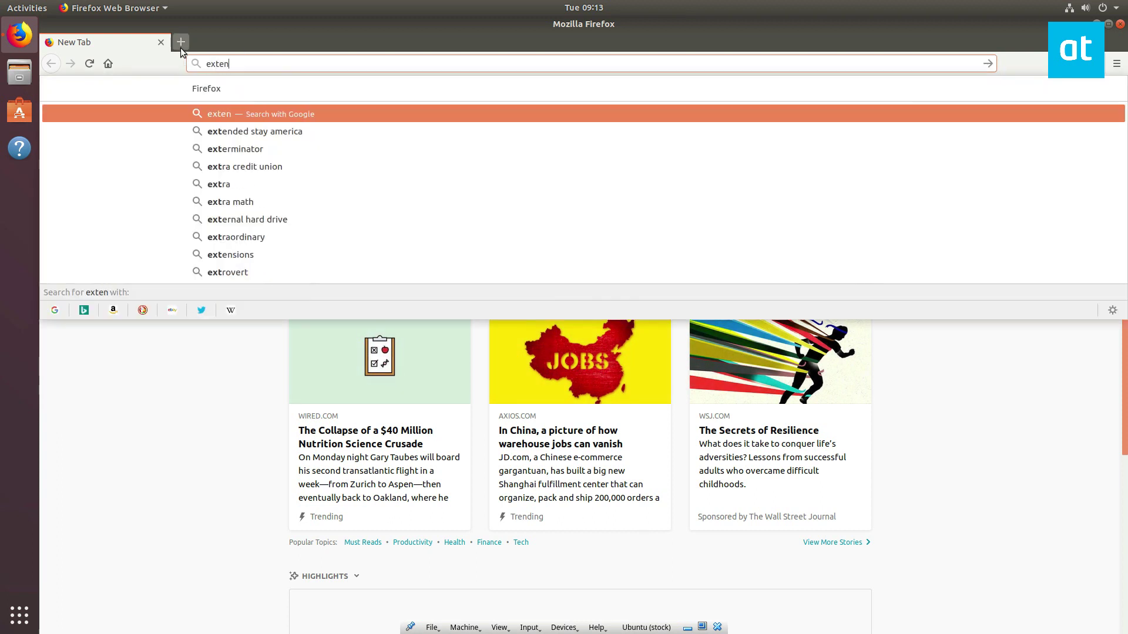
pyautogui.write('sions.gn')
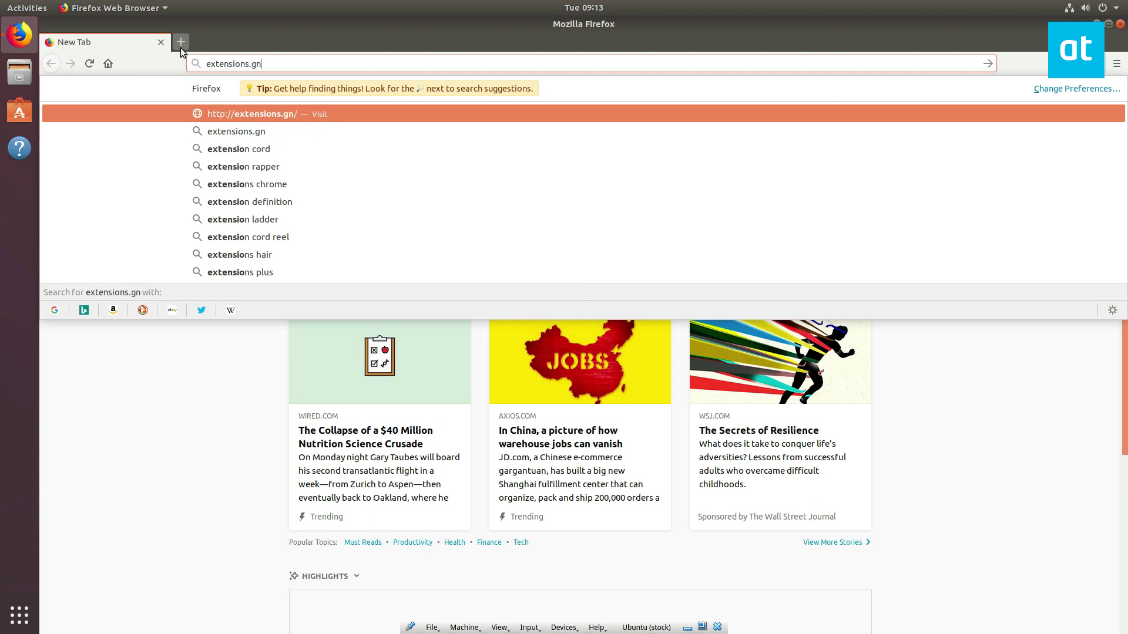
pyautogui.write('ome.org')
pyautogui.press('Return')
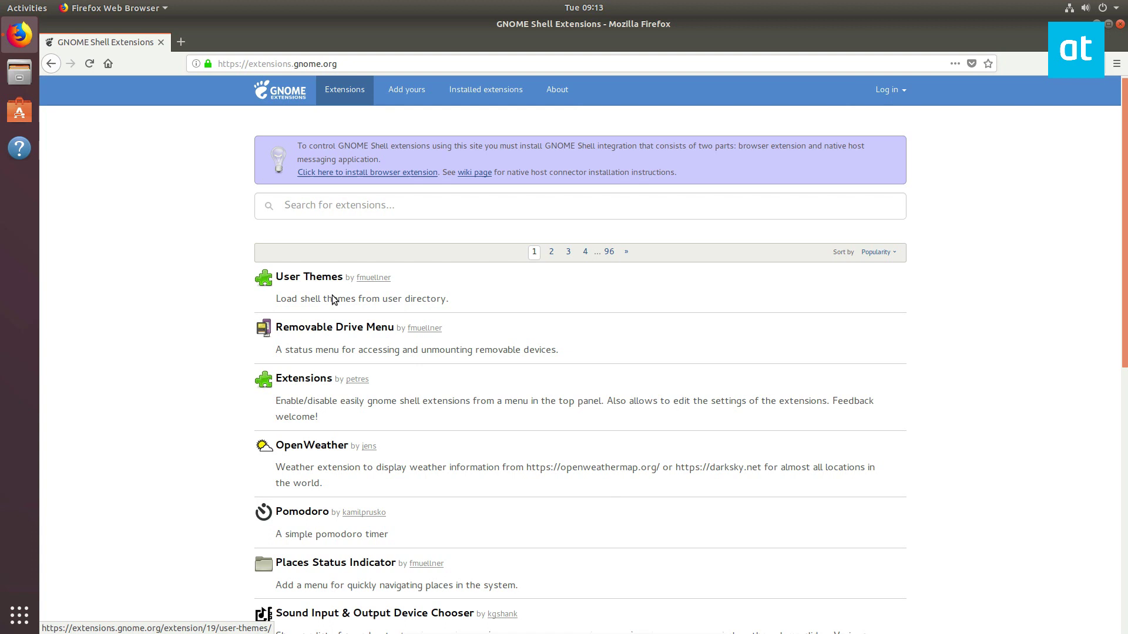
# Install the GNOME Shell integration browser add-on, allowing and approving it
pyautogui.scroll(-2, 333, 288)
pyautogui.scroll(2, 335, 235)
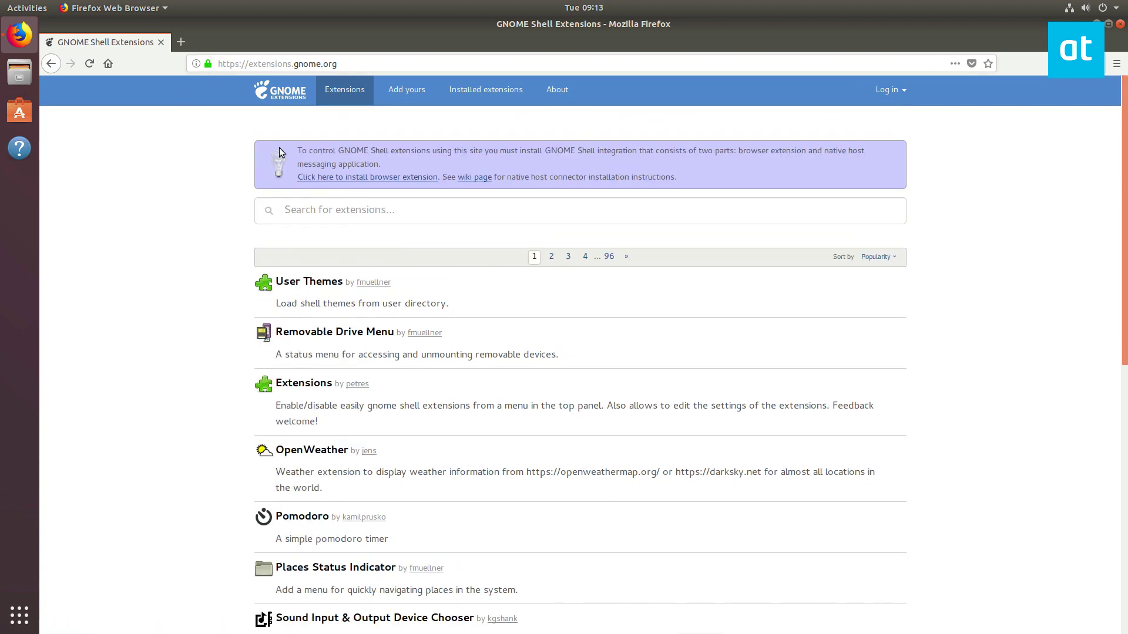
pyautogui.click(390, 178)
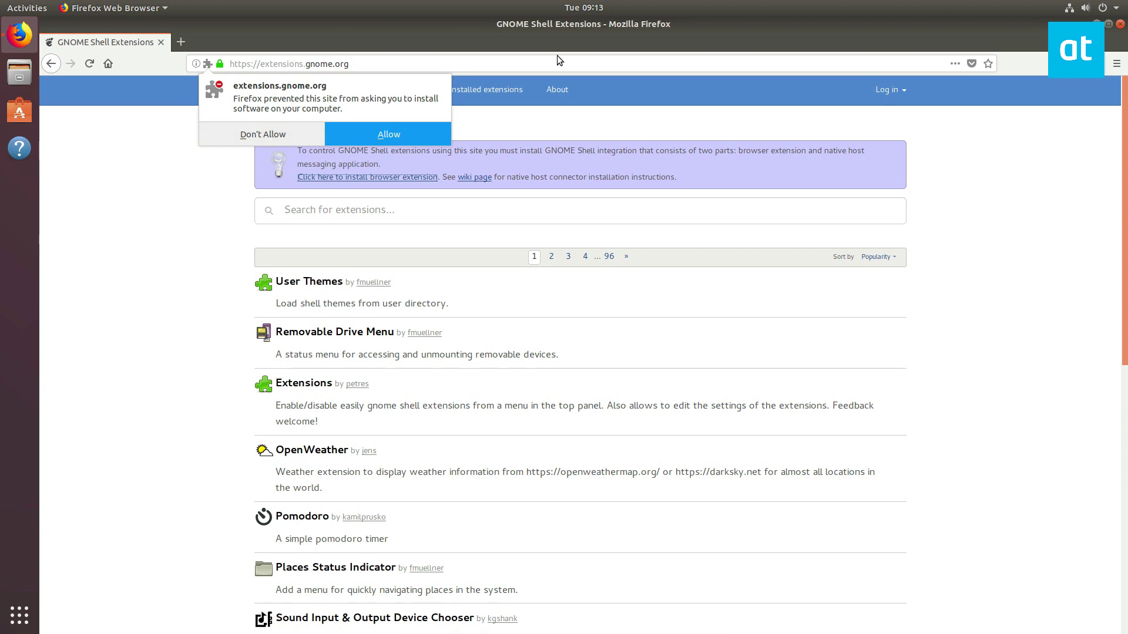
pyautogui.click(389, 134)
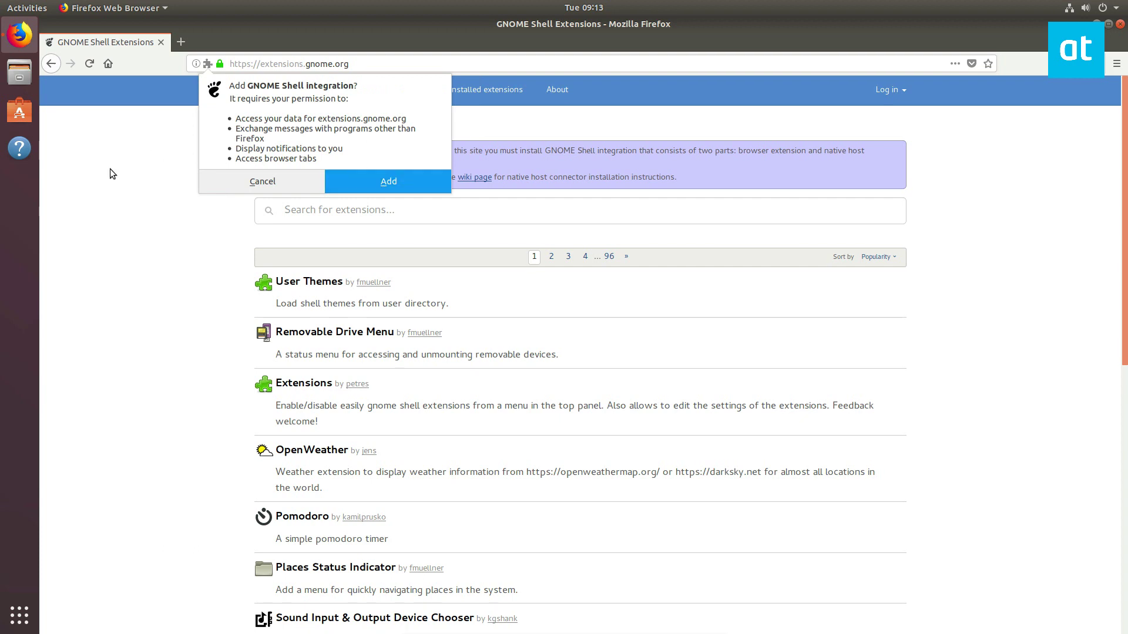
pyautogui.click(421, 181)
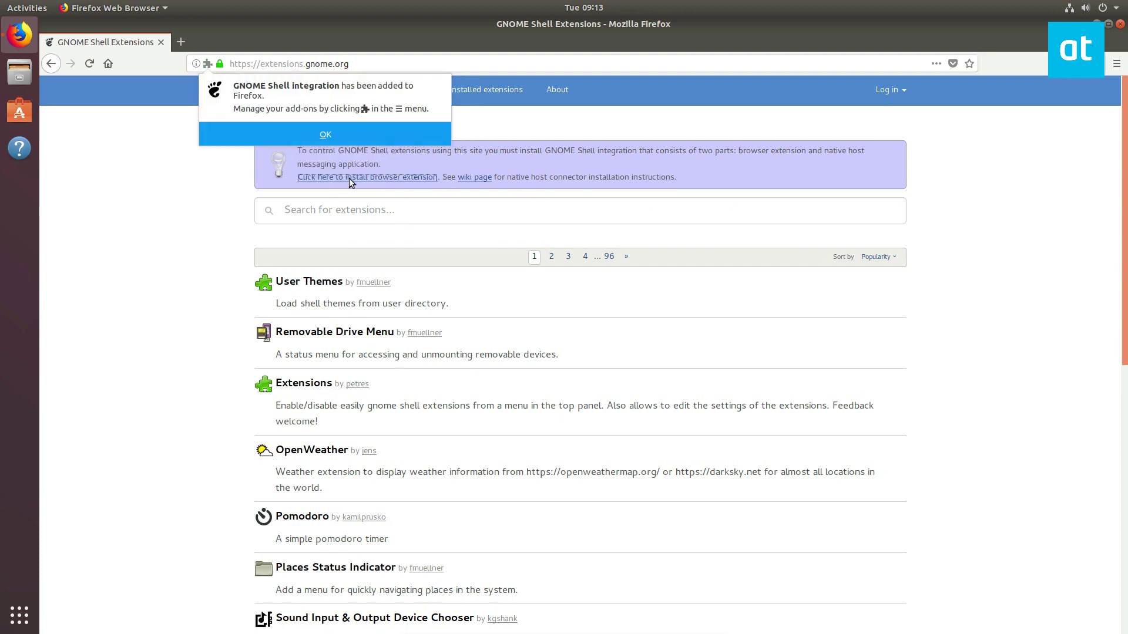
pyautogui.click(341, 133)
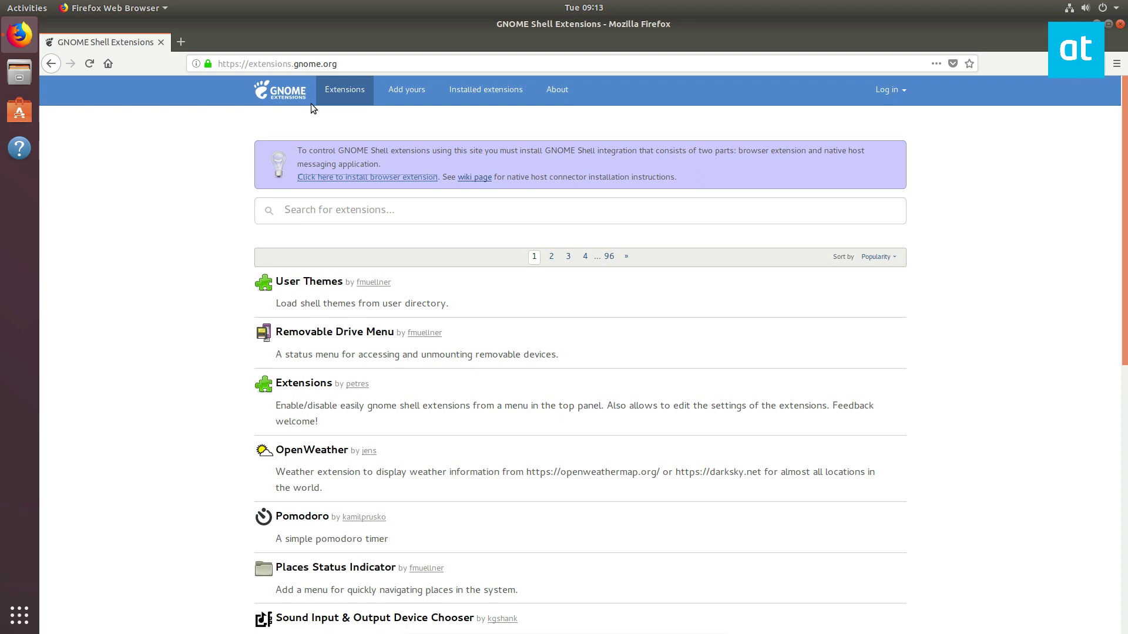
# Reload the extensions page and close the extra extensions tab the add-on opened
pyautogui.click(90, 63)
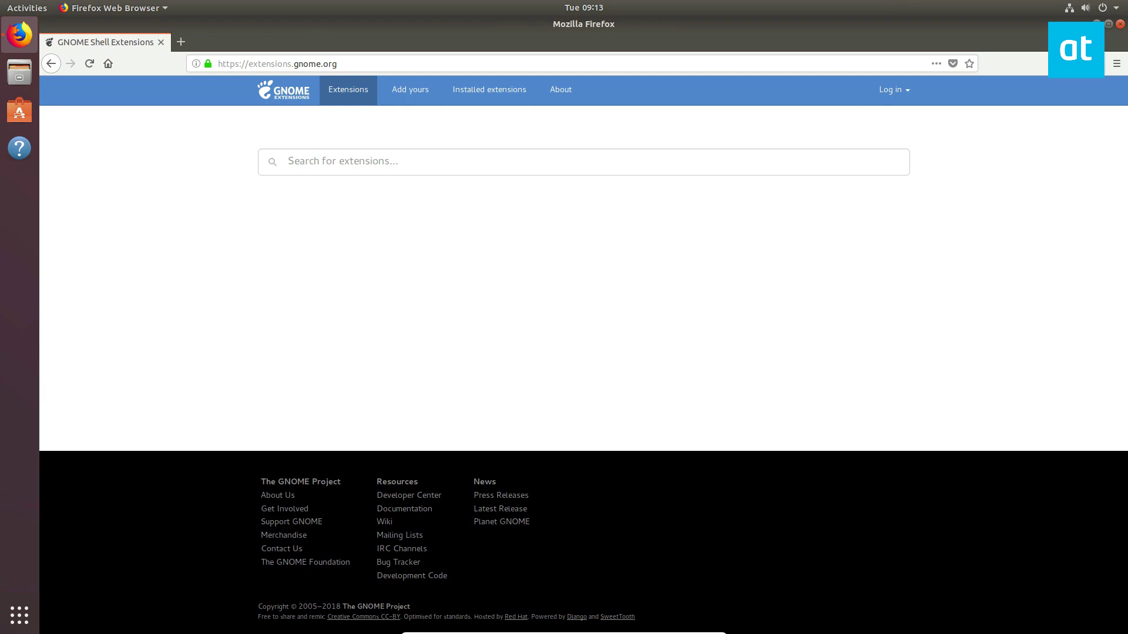
pyautogui.click(1094, 64)
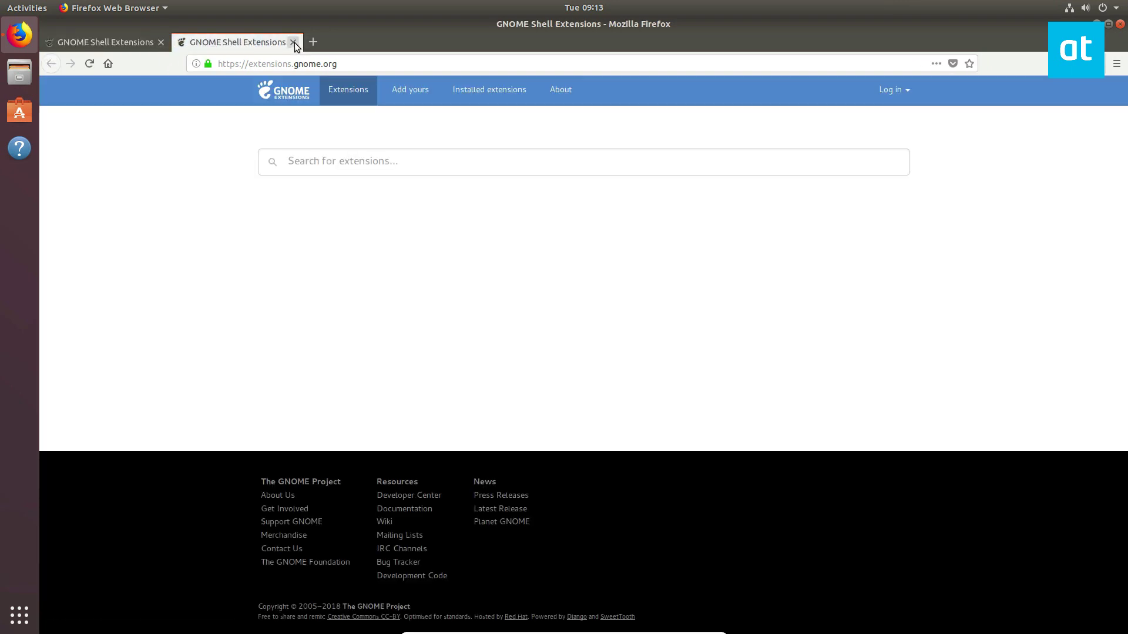
pyautogui.click(293, 42)
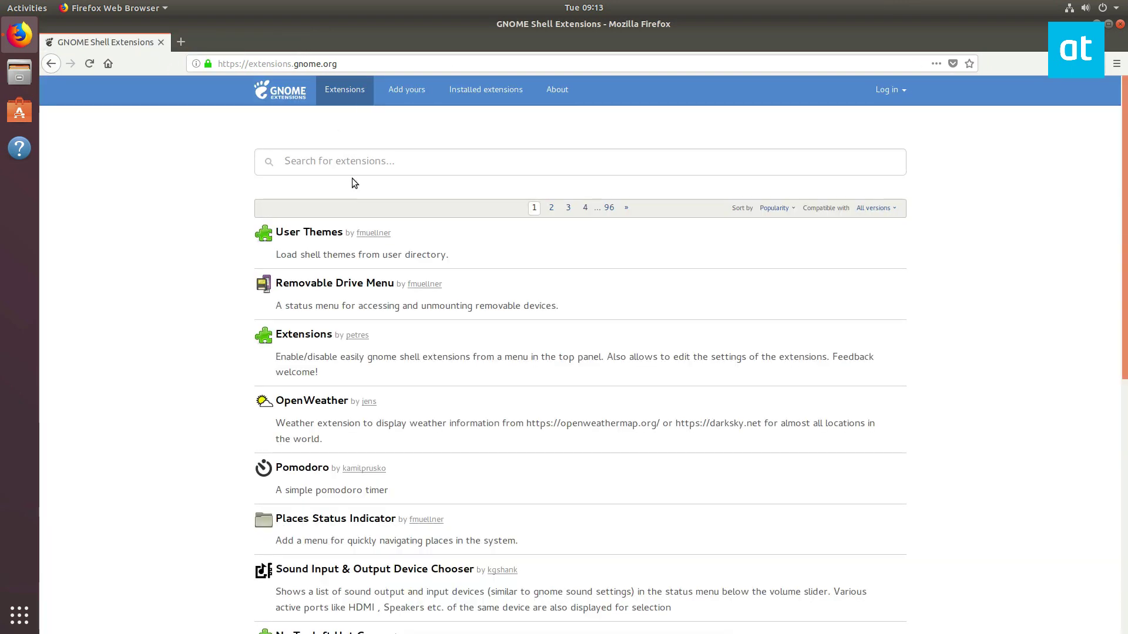
# Search 'arc me', switch Arc Menu ON and install it, then test its top-bar menu
pyautogui.click(356, 161)
pyautogui.write('arc menu')
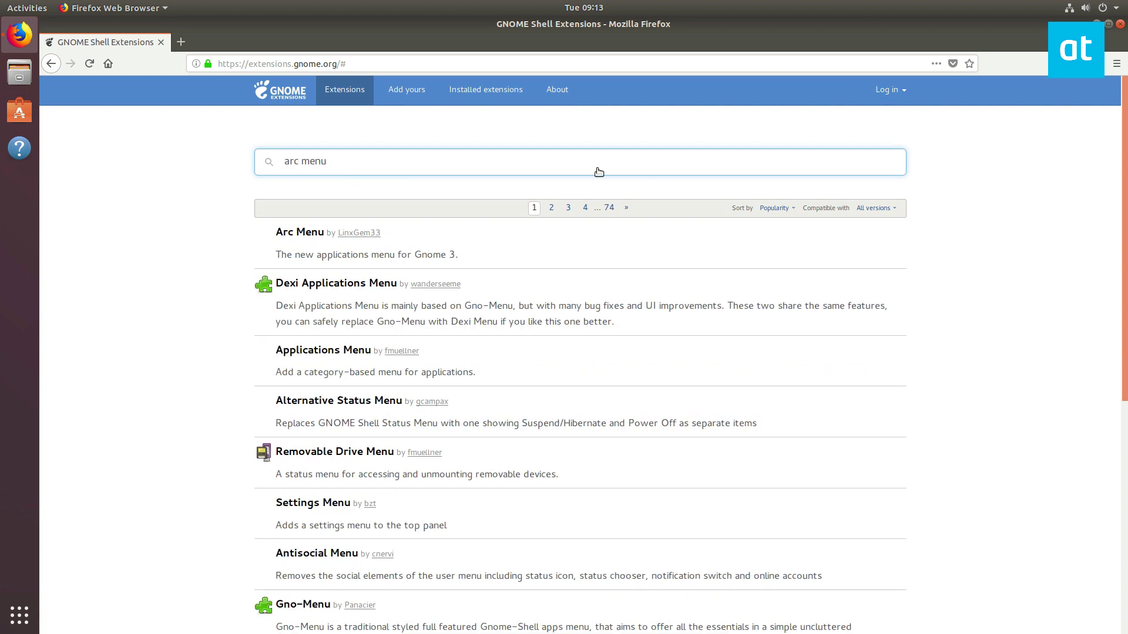
pyautogui.click(286, 238)
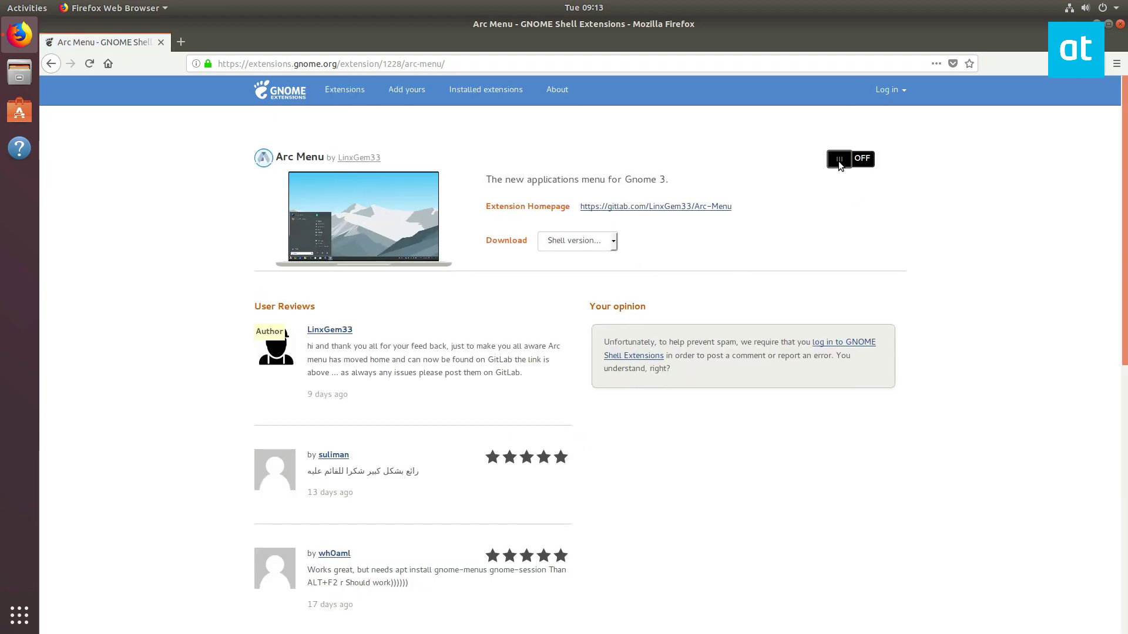
pyautogui.click(858, 162)
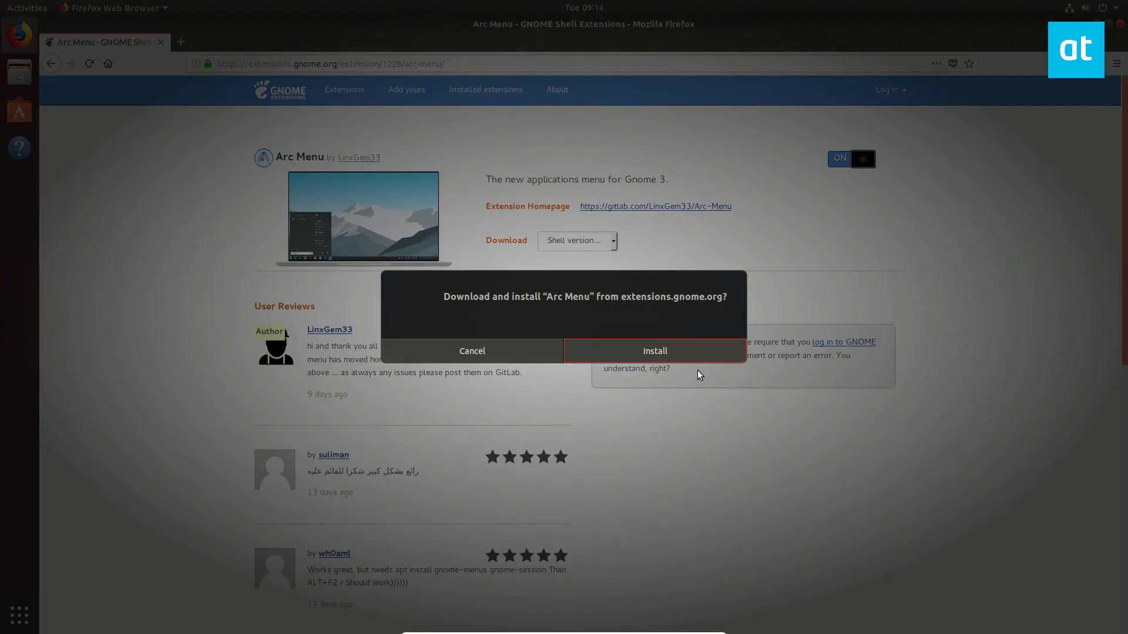
pyautogui.click(658, 349)
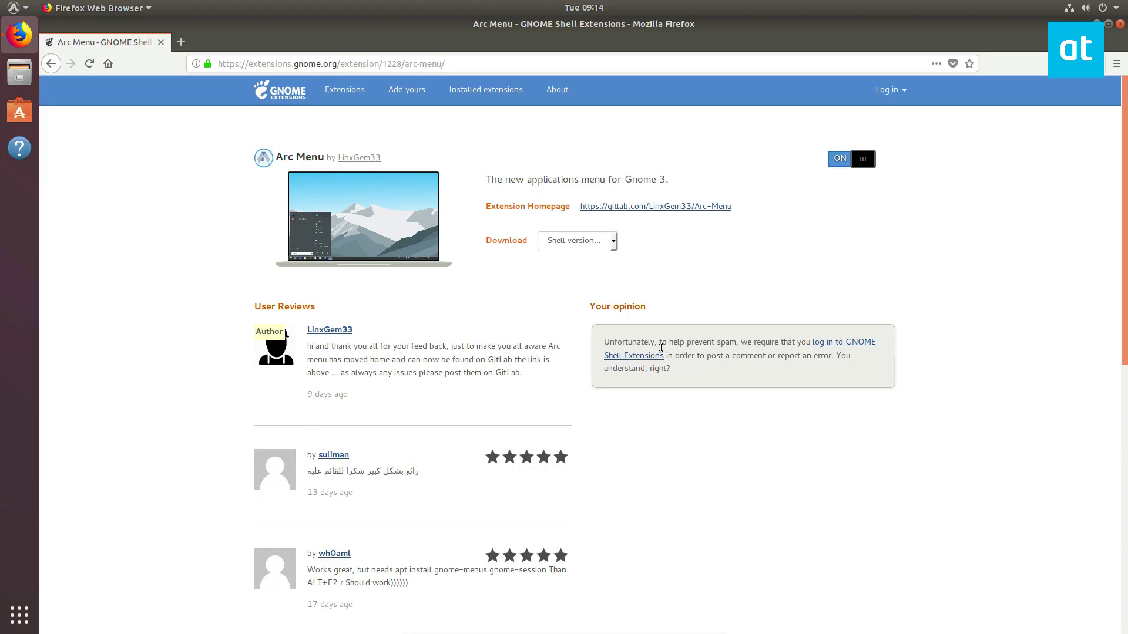
pyautogui.click(26, 8)
pyautogui.click(26, 8)
# From the extensions home page, search 'dash to panel', switch Dash to Panel ON and install it
pyautogui.click(280, 91)
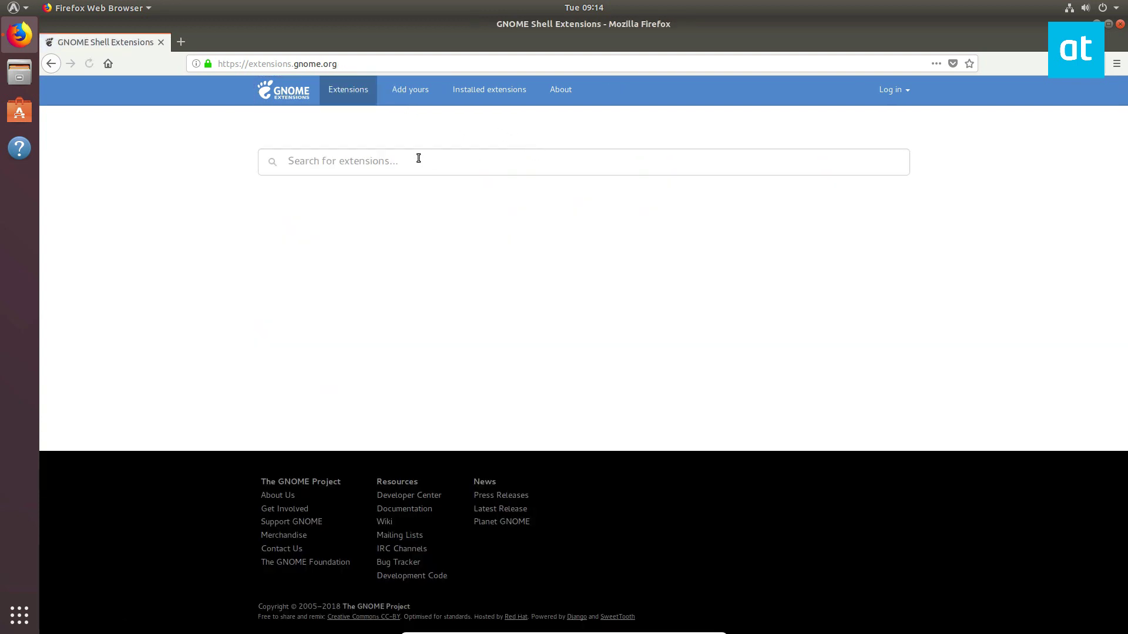
pyautogui.click(413, 156)
pyautogui.write('dash to panel')
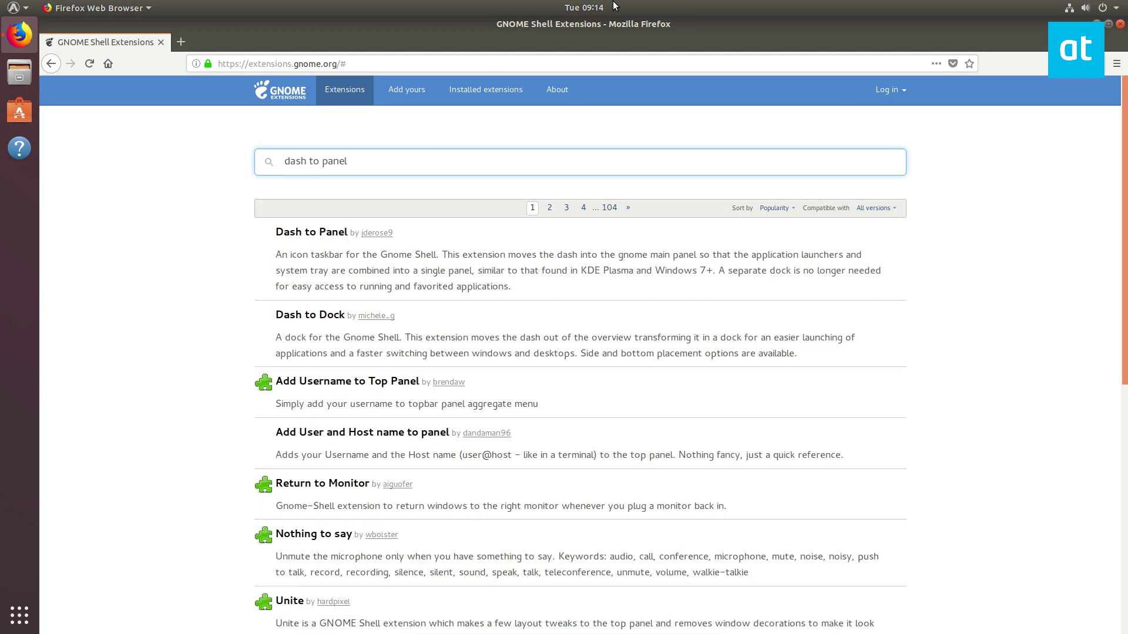
pyautogui.click(310, 232)
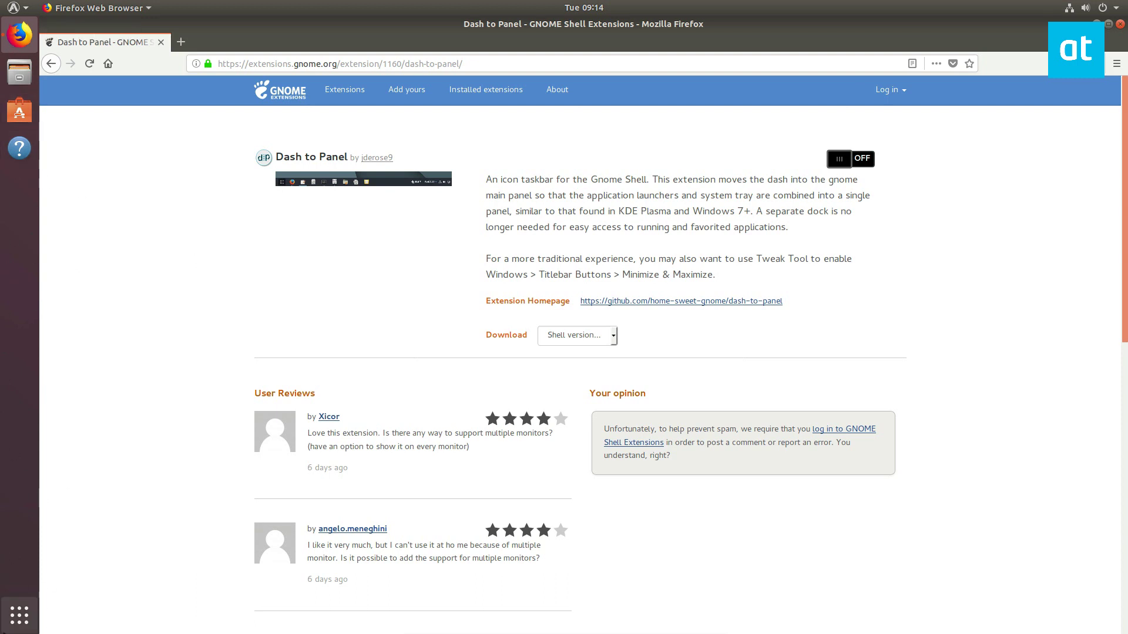
pyautogui.click(839, 165)
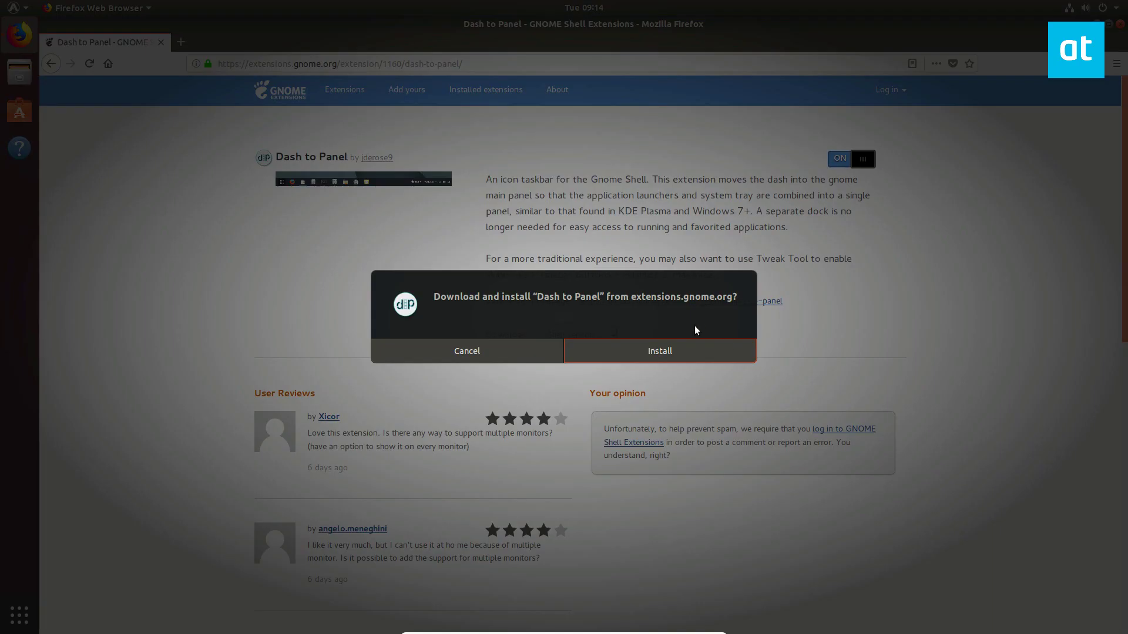
pyautogui.click(673, 346)
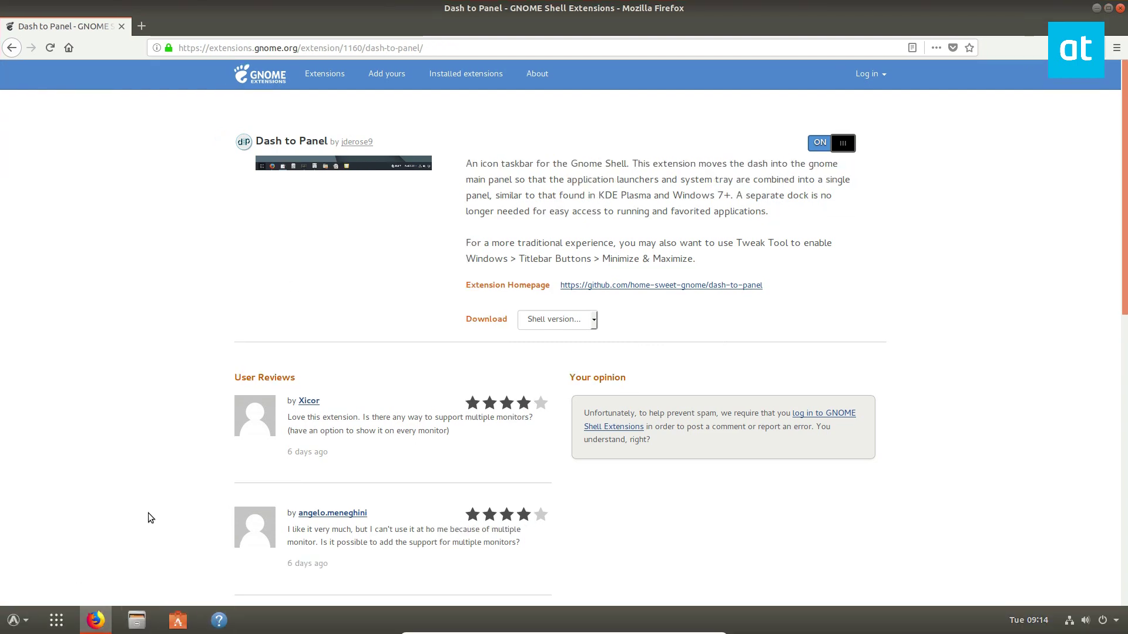
# Open the application grid and try searching 'tweas', then clear the search
pyautogui.click(62, 622)
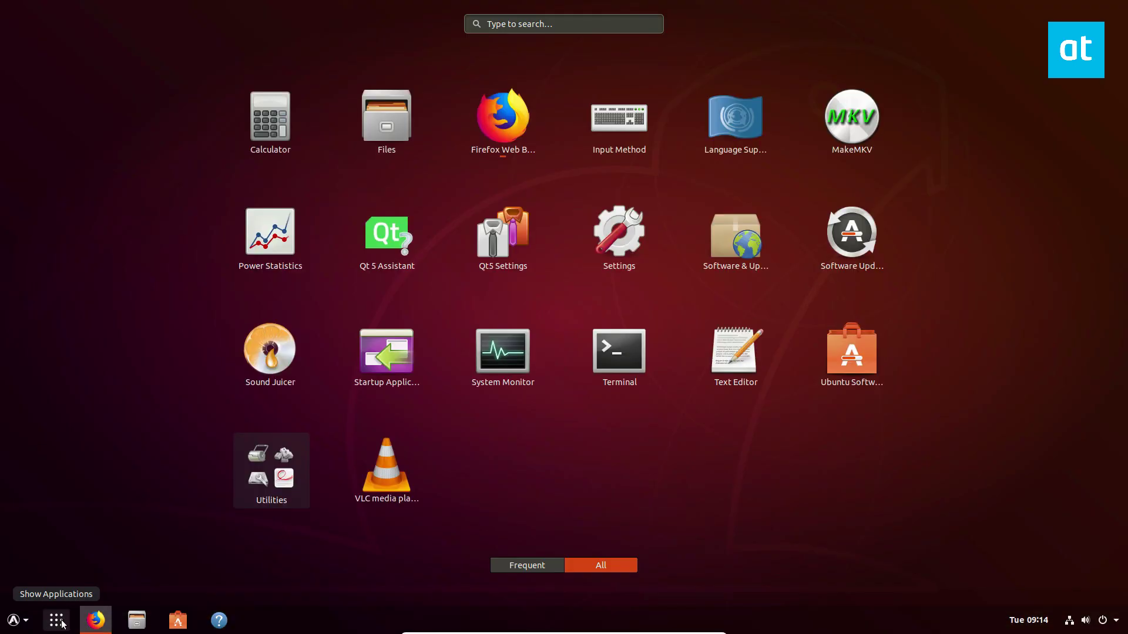
pyautogui.click(62, 622)
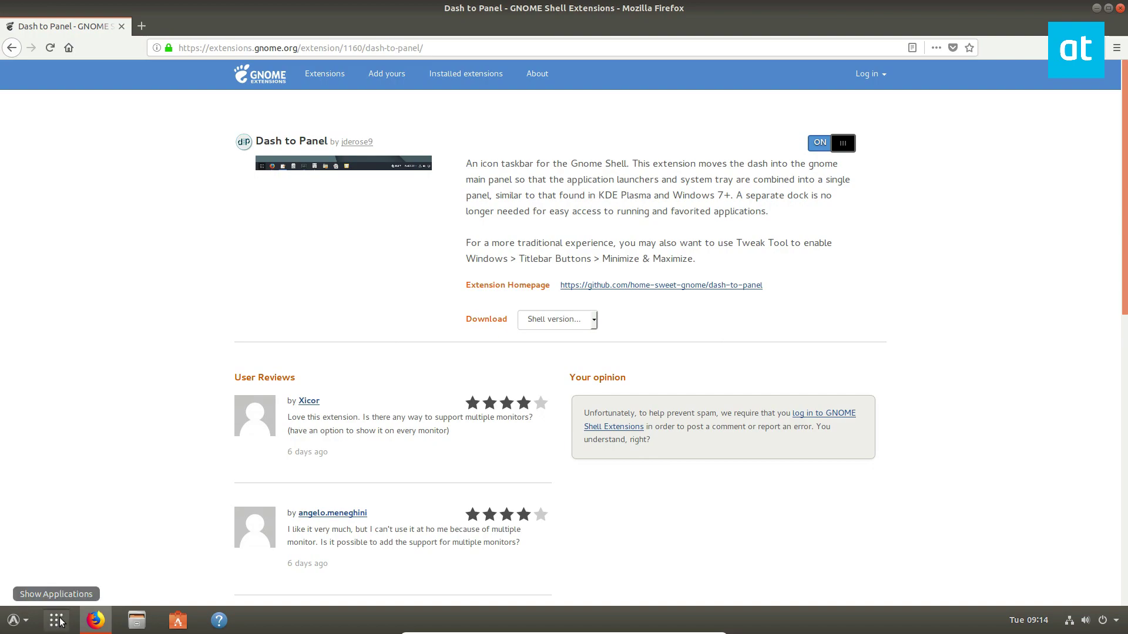
pyautogui.click(61, 622)
pyautogui.click(61, 622)
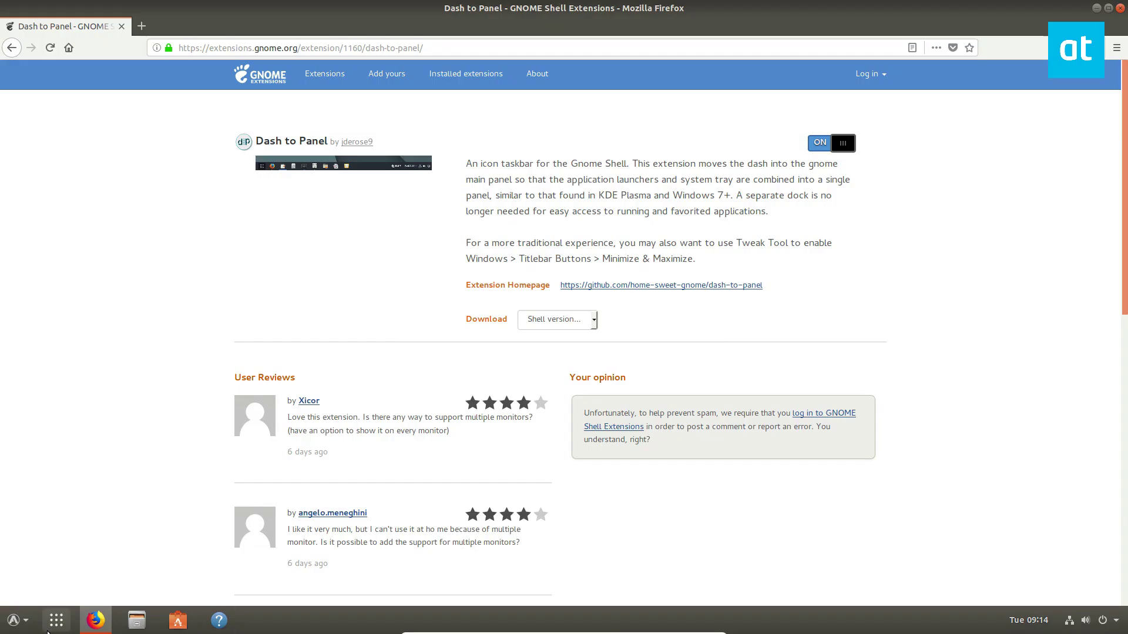
pyautogui.click(53, 622)
pyautogui.write('tweas')
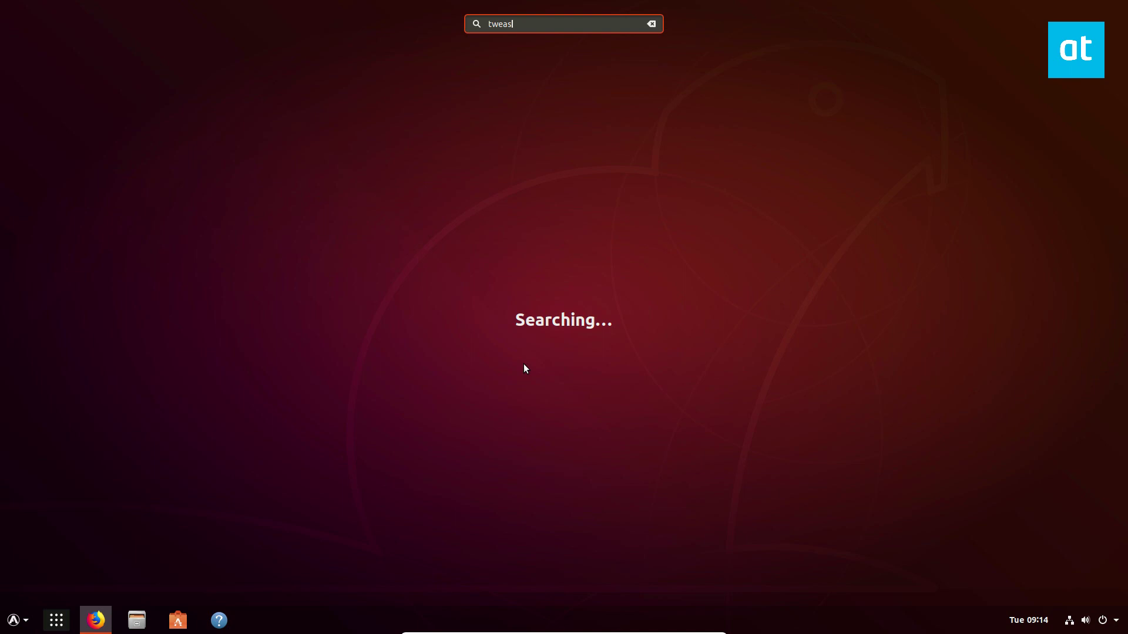
pyautogui.press('BackSpace')
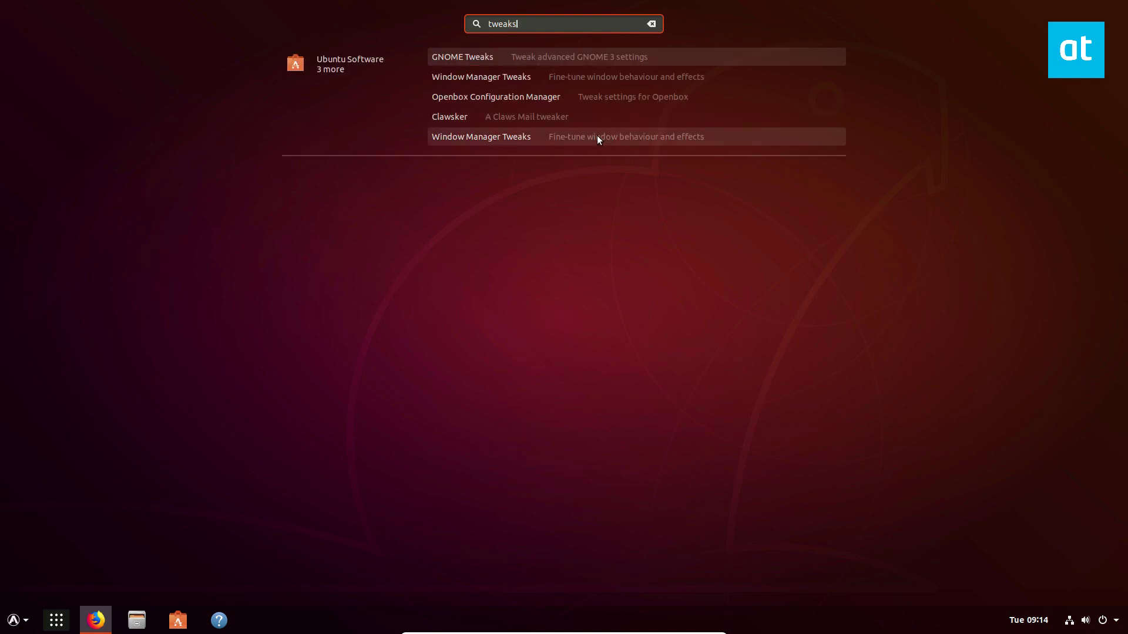
pyautogui.press('Escape')
pyautogui.press('Escape')
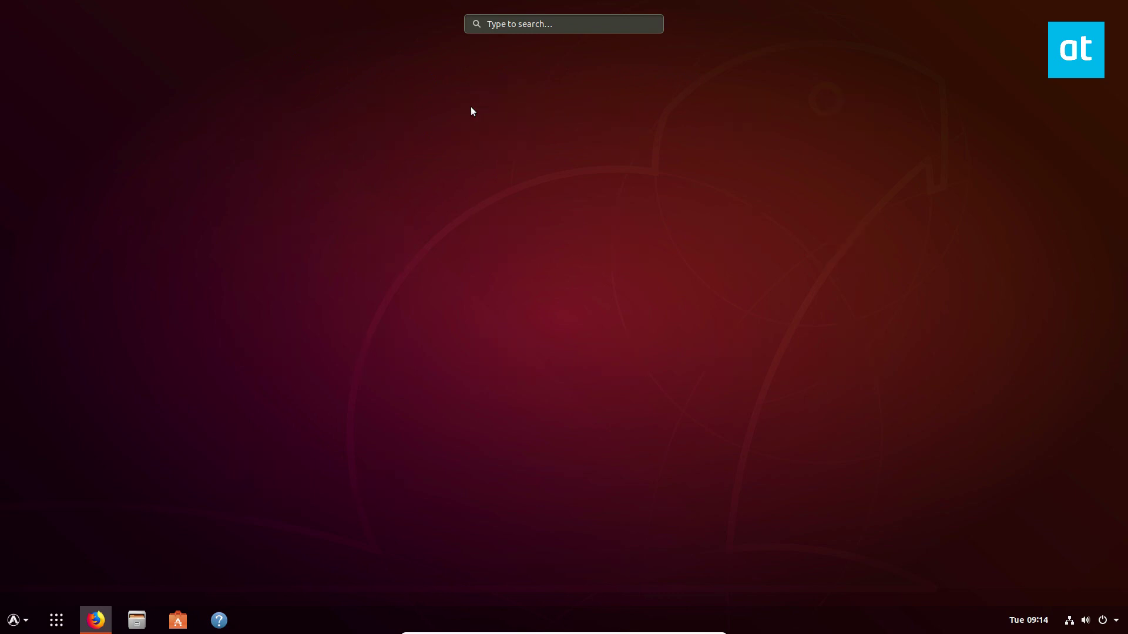
# Minimize Firefox to reveal the desktop and bring up the application grid
pyautogui.click(340, 252)
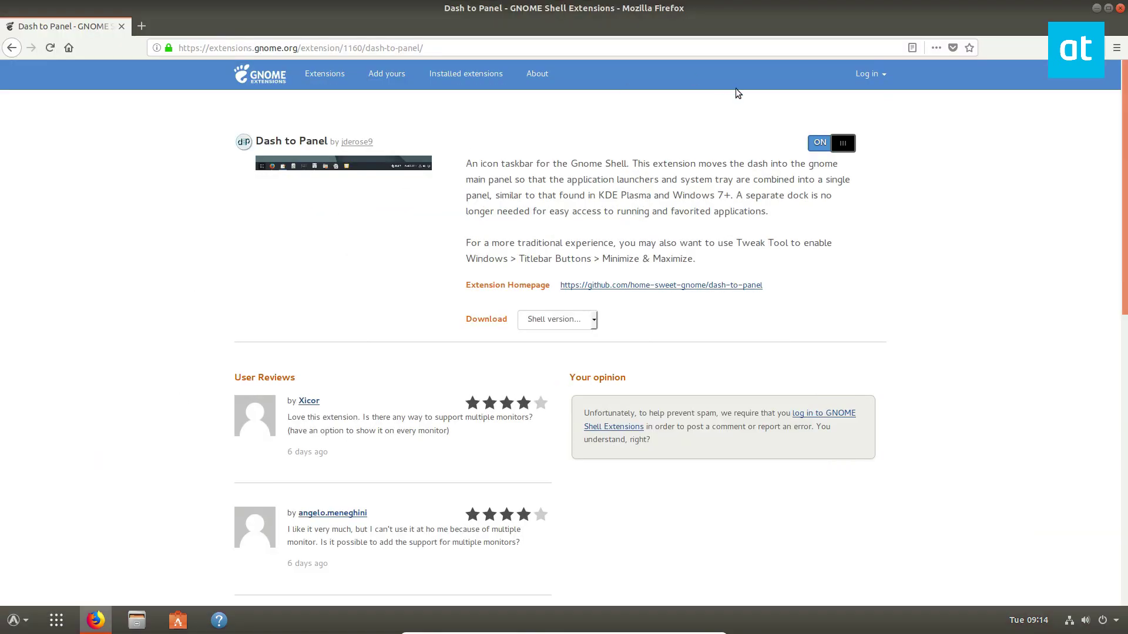
pyautogui.click(1096, 8)
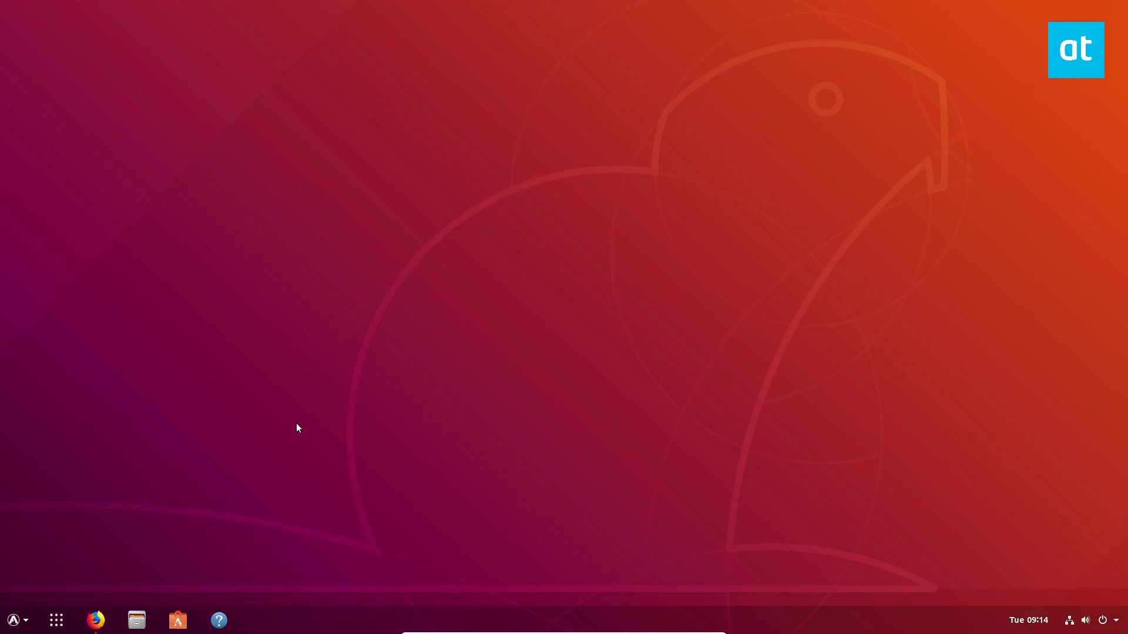
pyautogui.click(56, 620)
# Launch Terminal via a 'term' search and move its window to the screen centre
pyautogui.write('t')
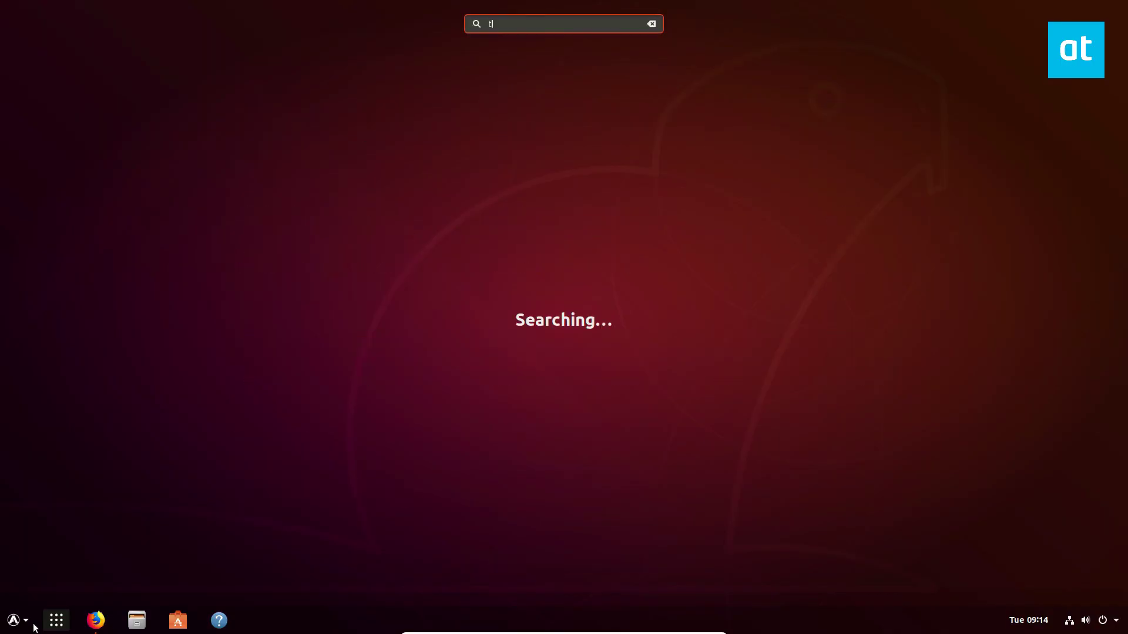
pyautogui.write('erm')
pyautogui.press('Return')
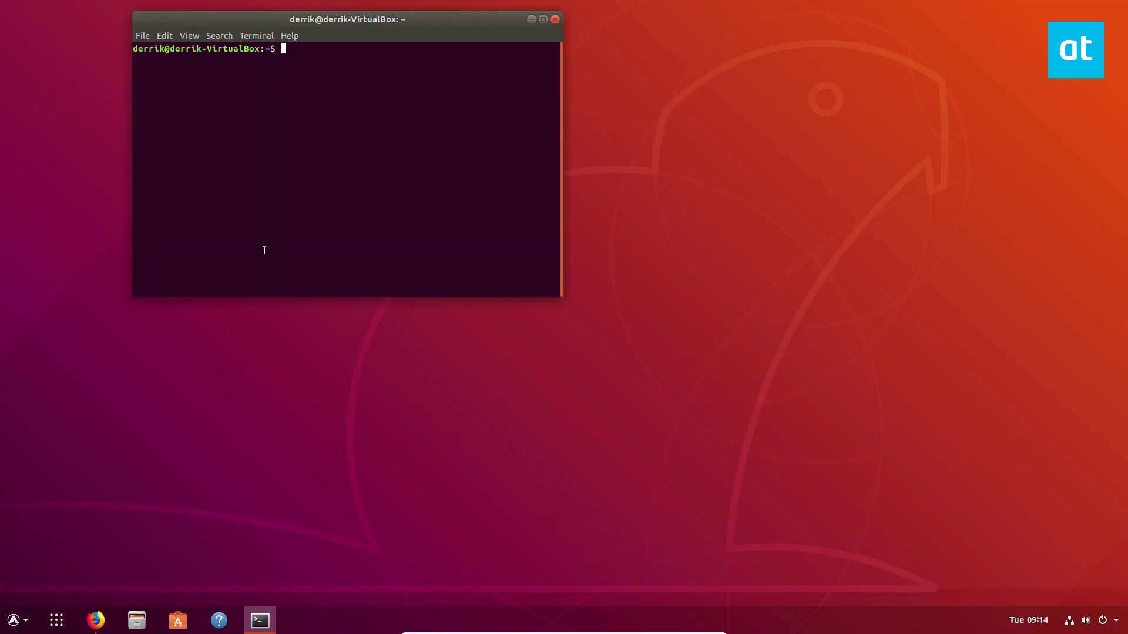
pyautogui.moveTo(247, 21); pyautogui.dragTo(451, 110)
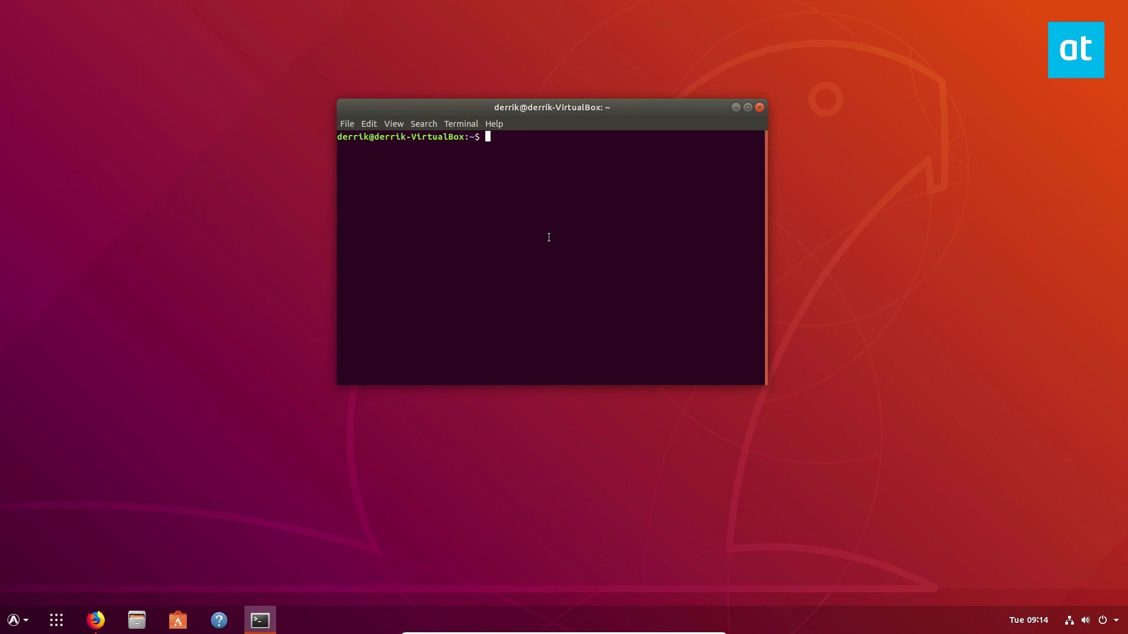
# Run 'sudo apt install gnome-tweak-tool', confirm with y, then minimize the terminal
pyautogui.write('sudo apt install gnome-tweak-to')
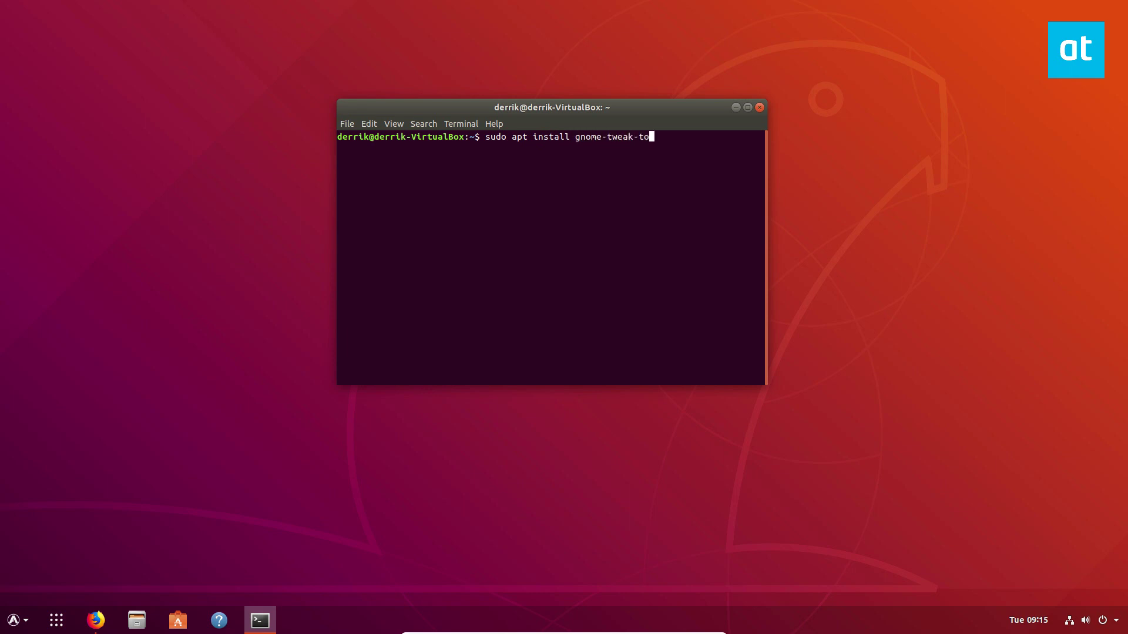
pyautogui.write('ol')
pyautogui.press('Return')
pyautogui.press('Return')
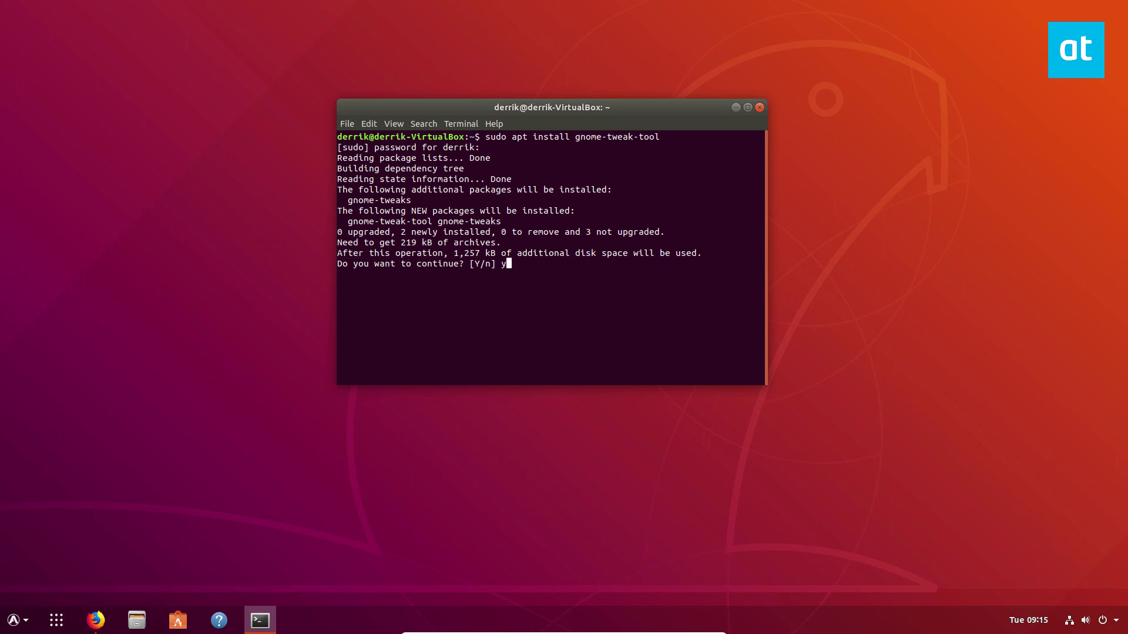
pyautogui.write('y')
pyautogui.press('Return')
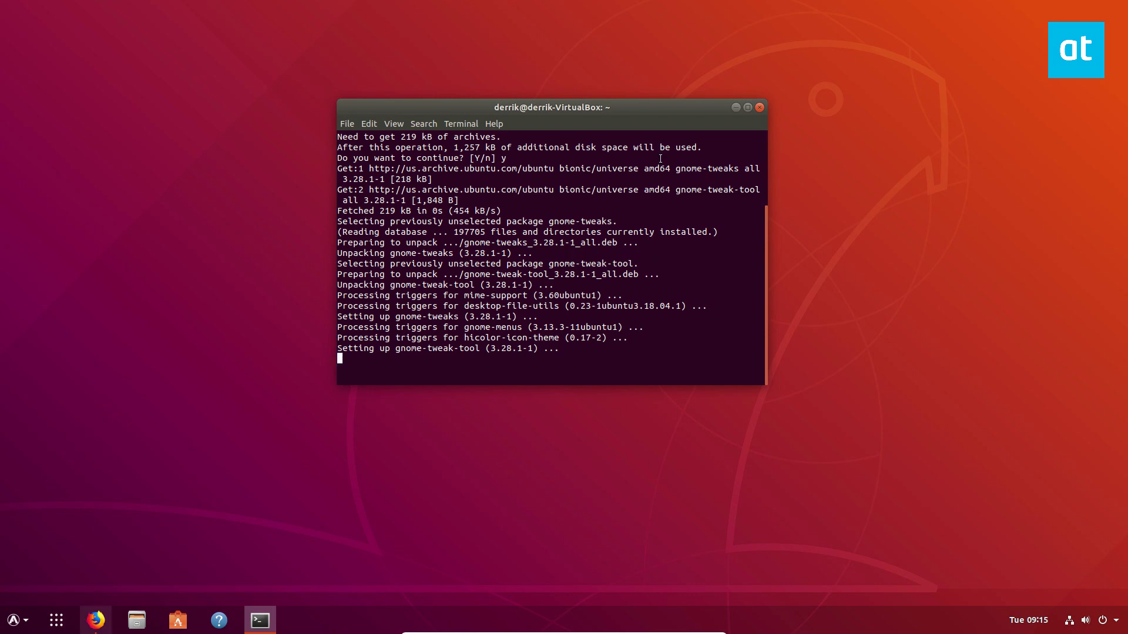
pyautogui.click(735, 108)
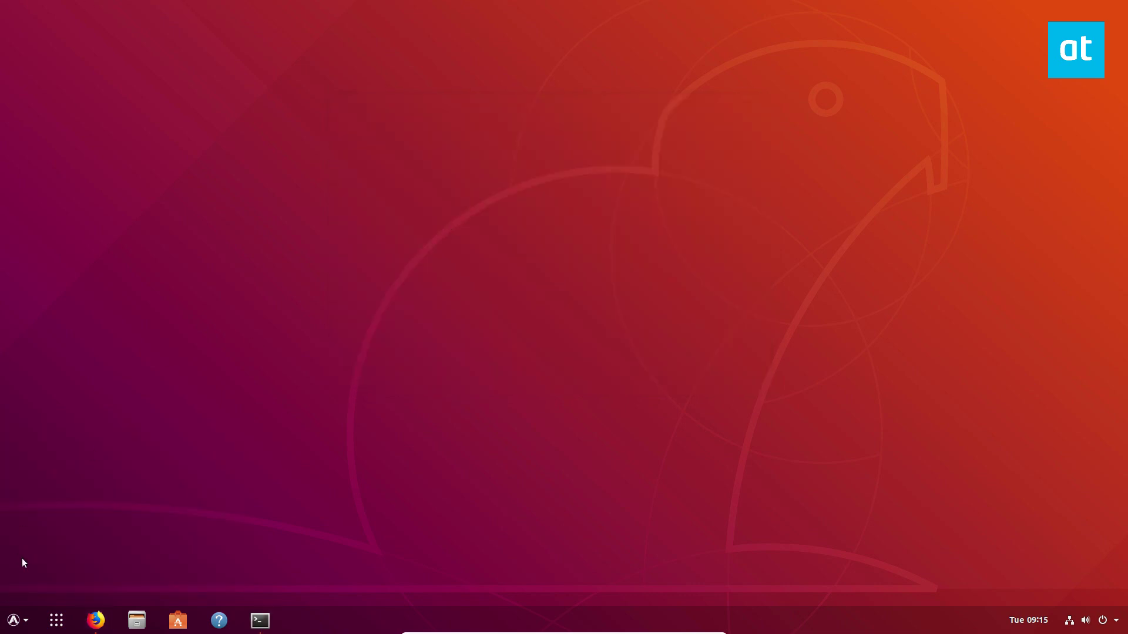
# Launch Tweaks by searching 'twea' in the application menu
pyautogui.click(14, 619)
pyautogui.write('twea')
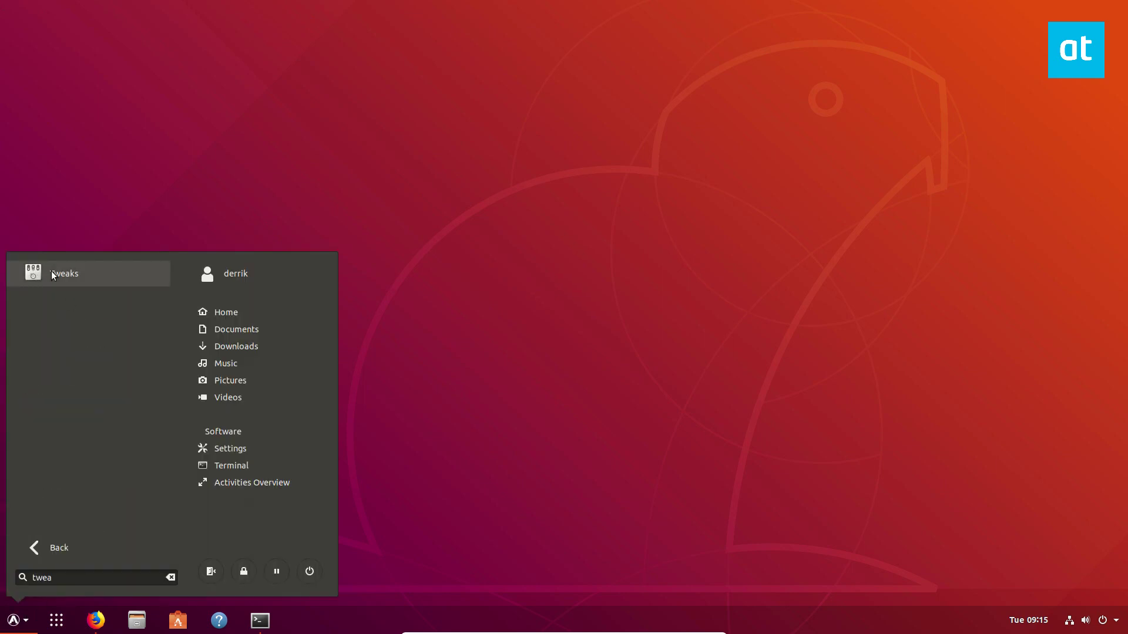
pyautogui.click(51, 272)
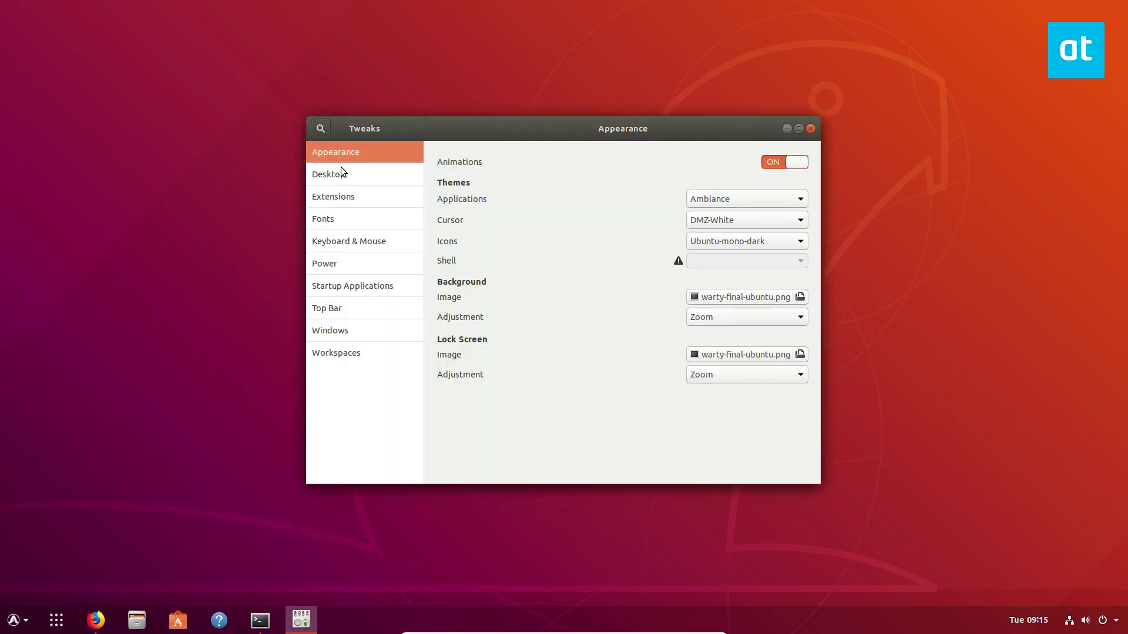
# Open Dash to Panel's settings from the Tweaks Extensions list and set panel size to 32 px
pyautogui.click(333, 196)
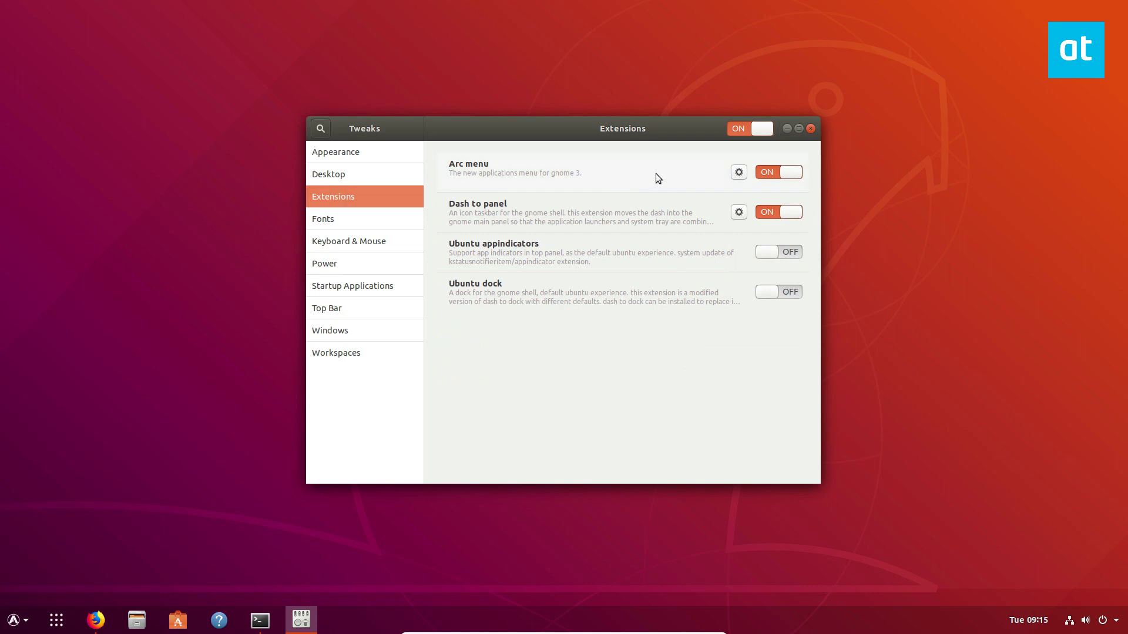
pyautogui.click(739, 213)
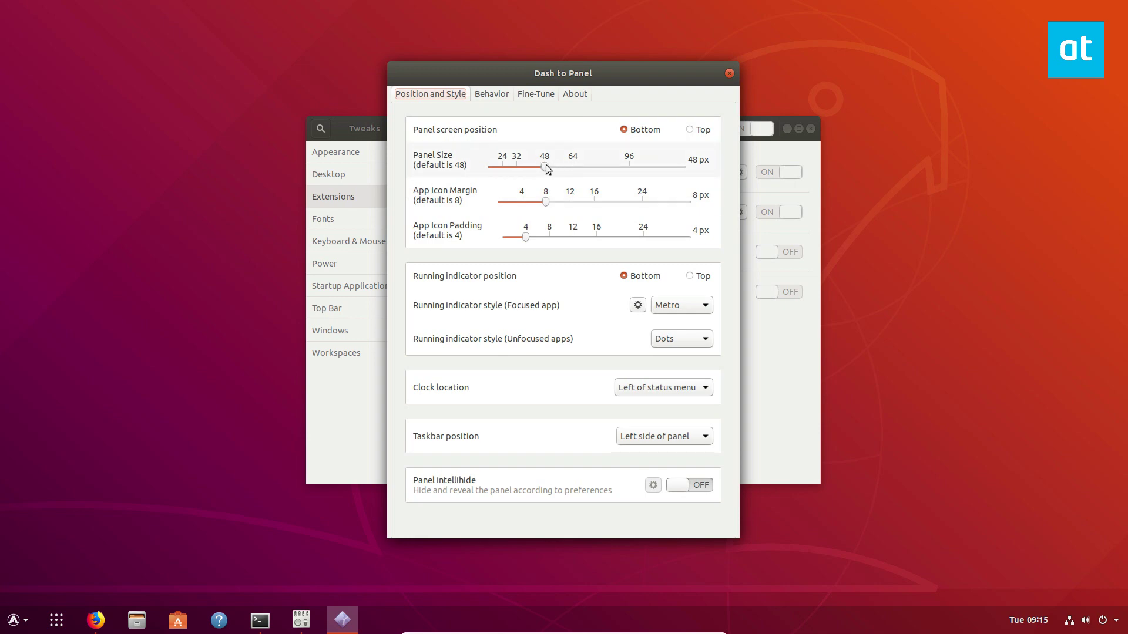
pyautogui.moveTo(546, 168); pyautogui.dragTo(516, 168)
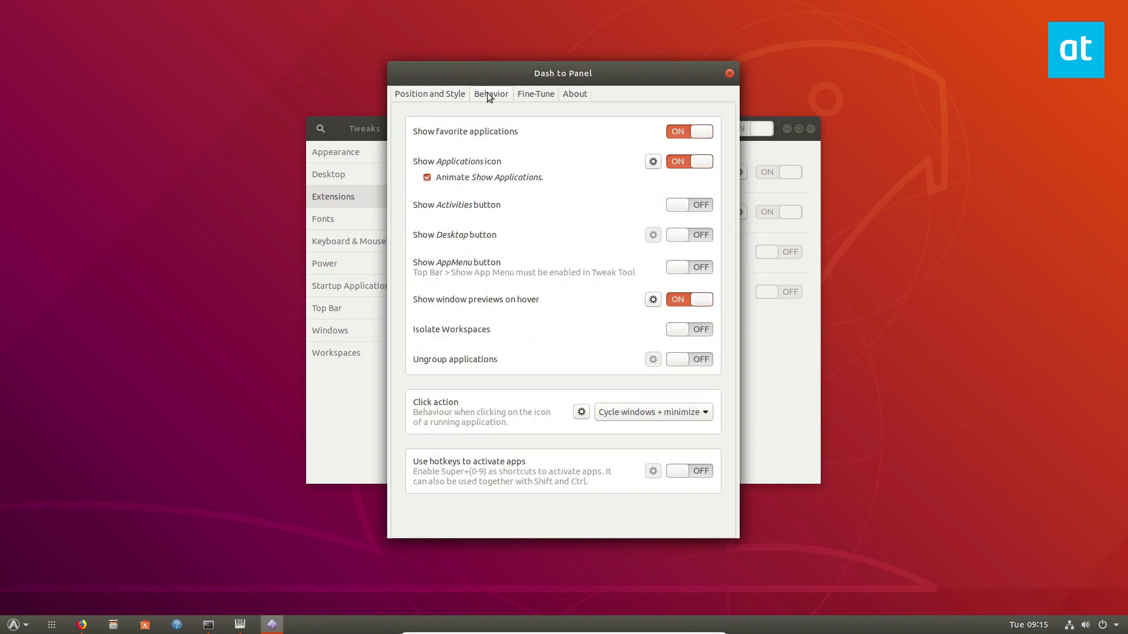
# Hide the Show Applications icon and favorite apps, and ungroup taskbar applications
pyautogui.click(428, 178)
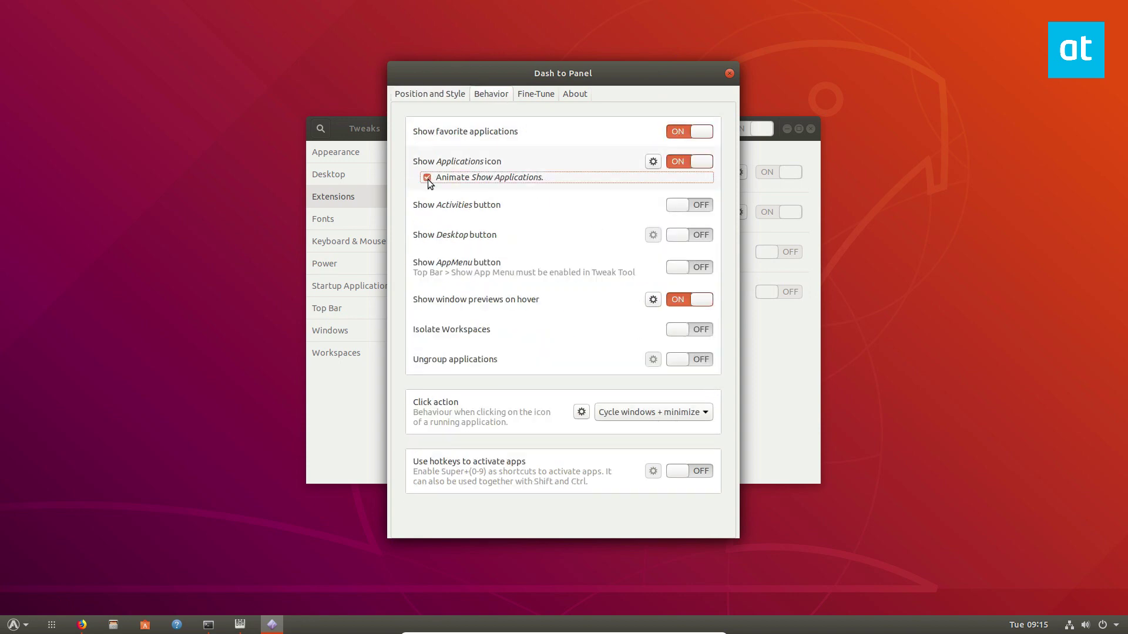
pyautogui.click(693, 164)
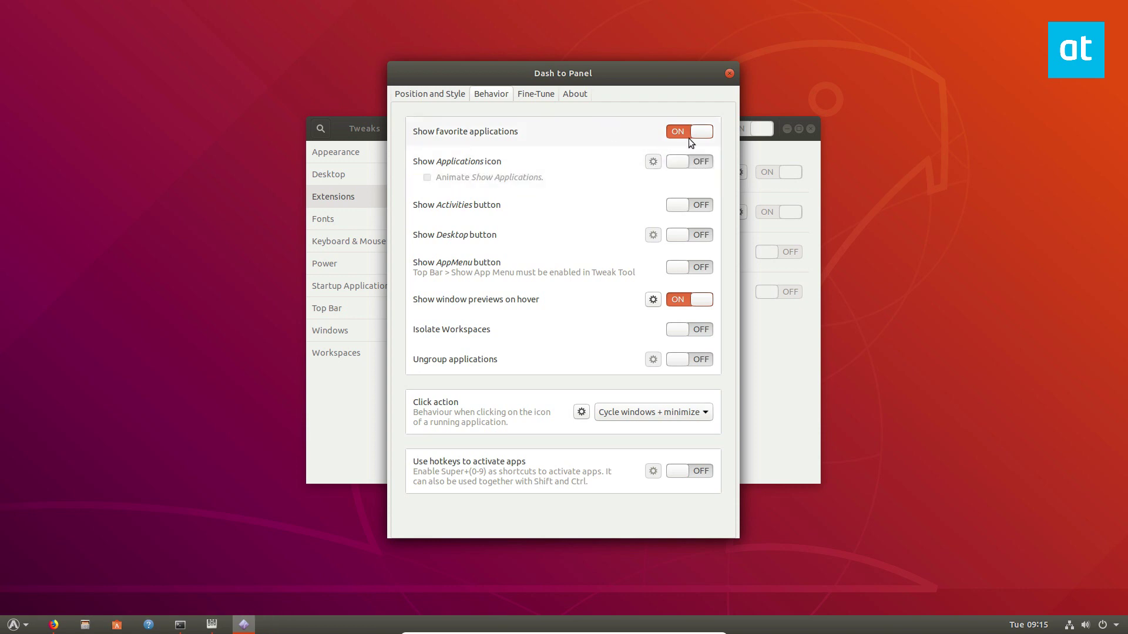
pyautogui.click(705, 137)
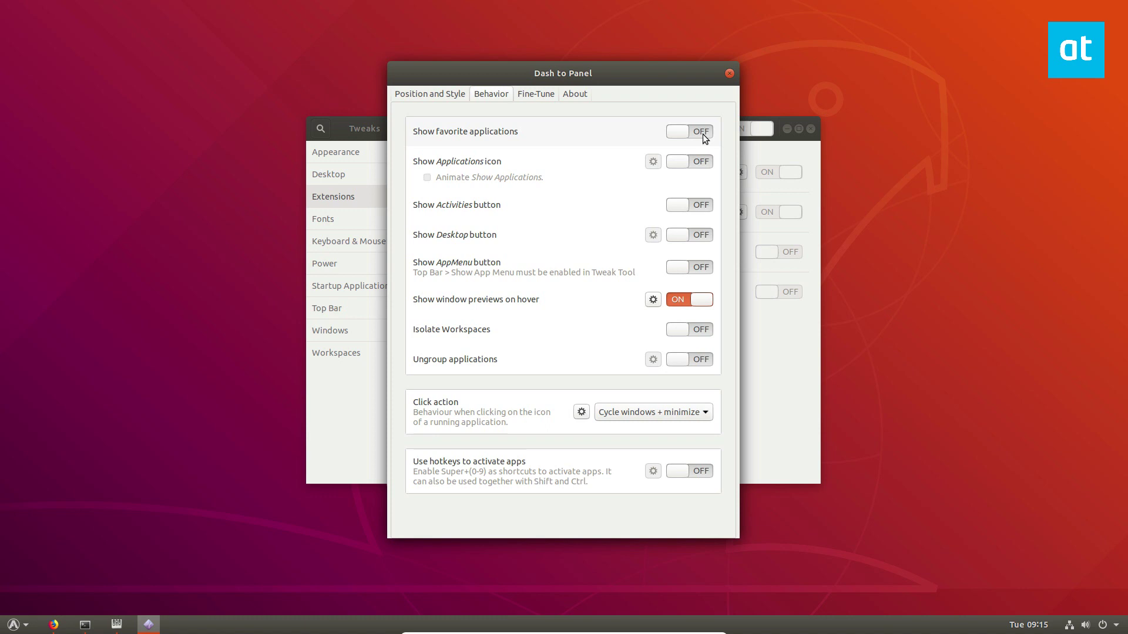
pyautogui.click(686, 132)
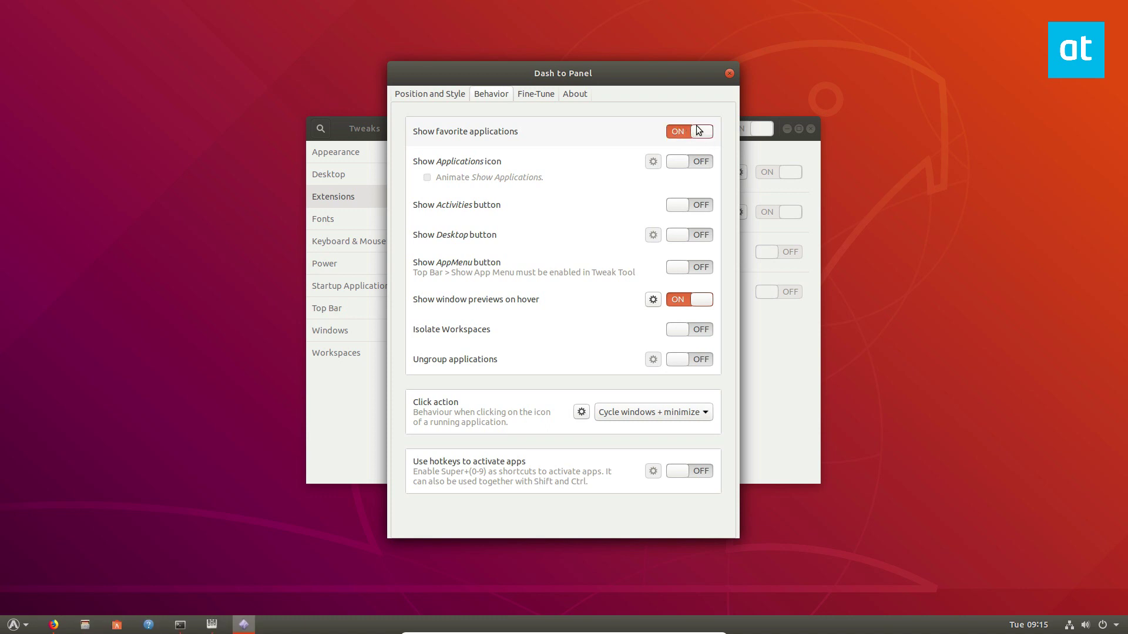
pyautogui.click(696, 134)
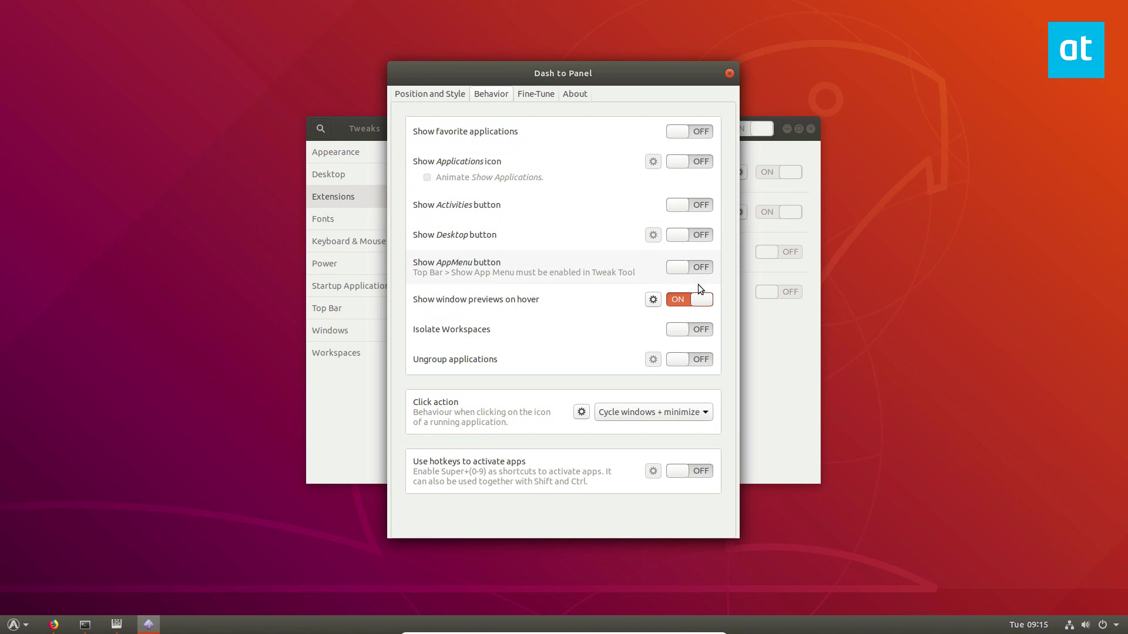
pyautogui.click(693, 359)
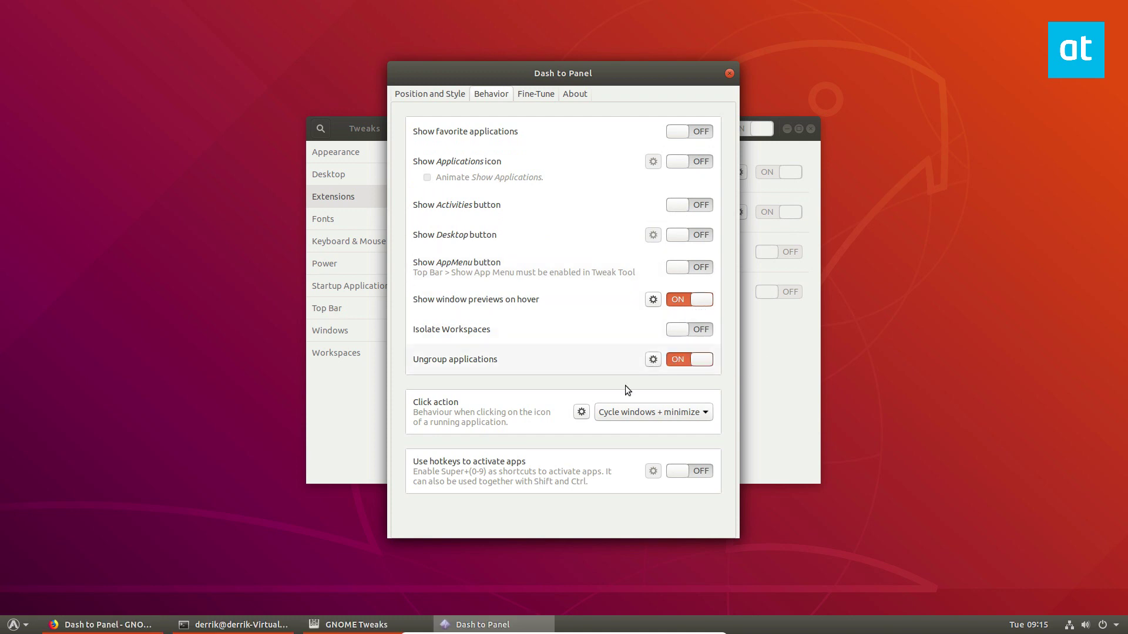
# Leave the hotkeys for activating apps turned off
pyautogui.moveTo(251, 630)
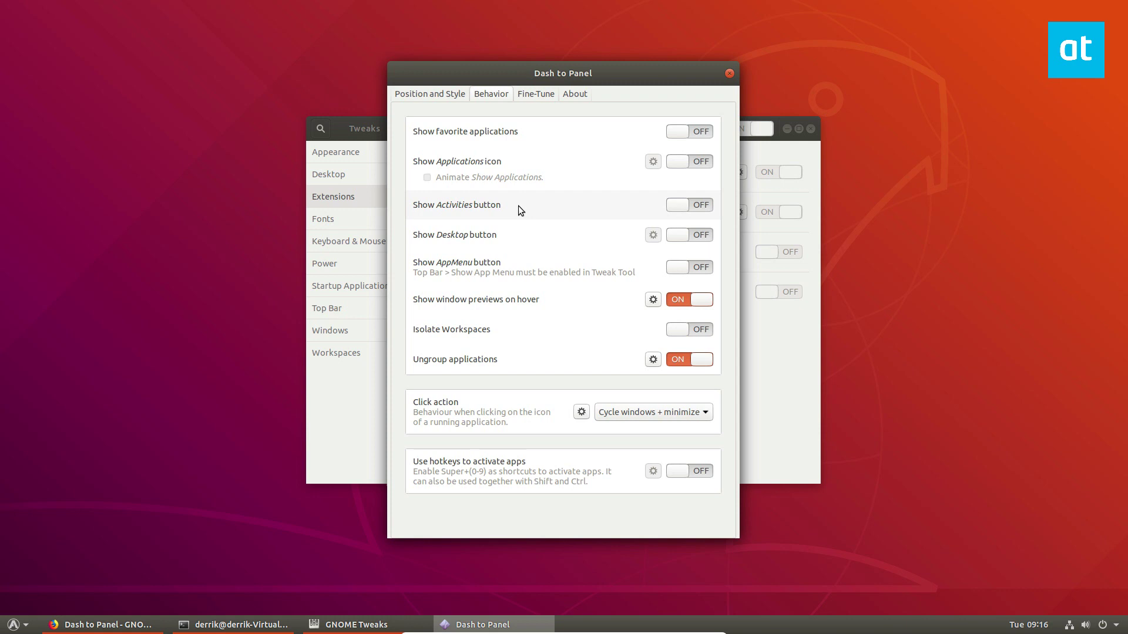
pyautogui.click(701, 471)
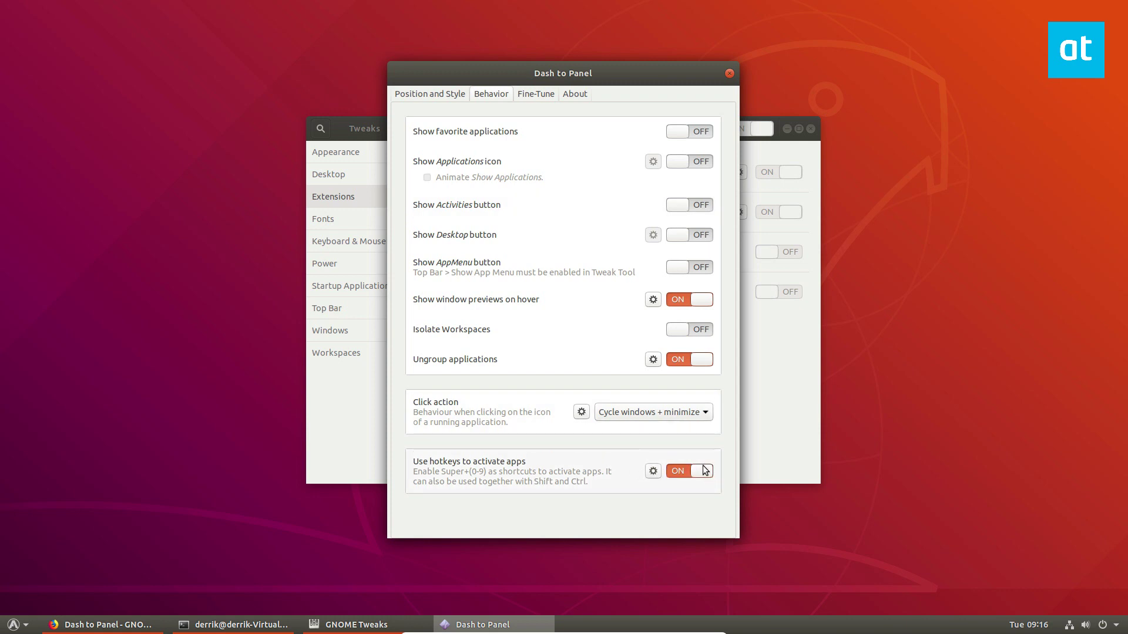
pyautogui.click(702, 471)
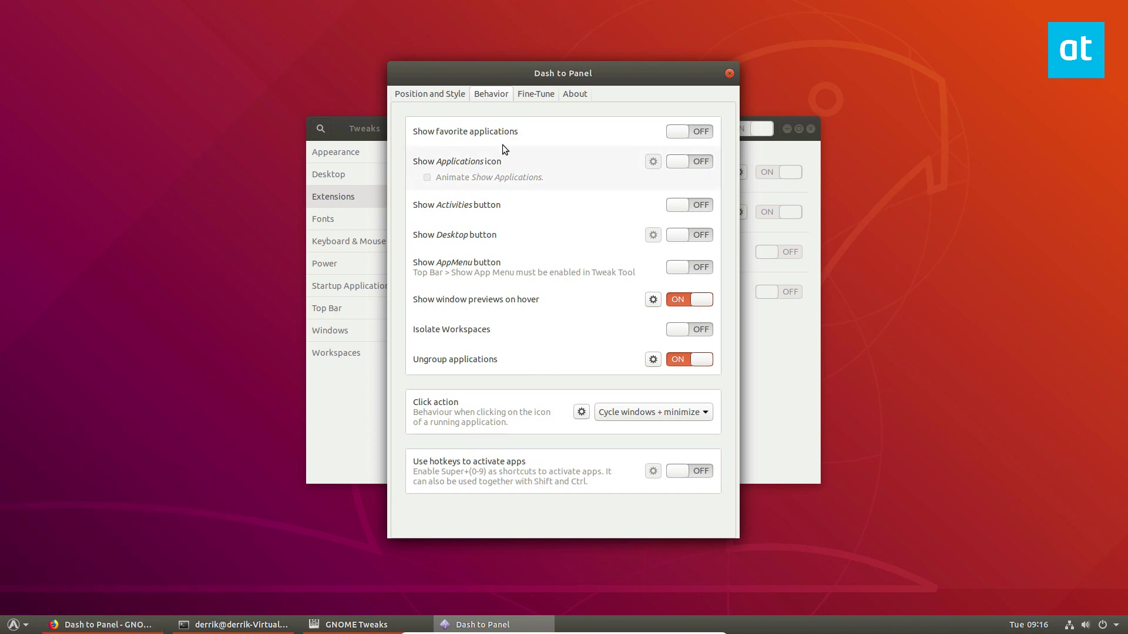
# Add a Show Desktop button and test it by hiding and restoring the windows twice
pyautogui.click(686, 236)
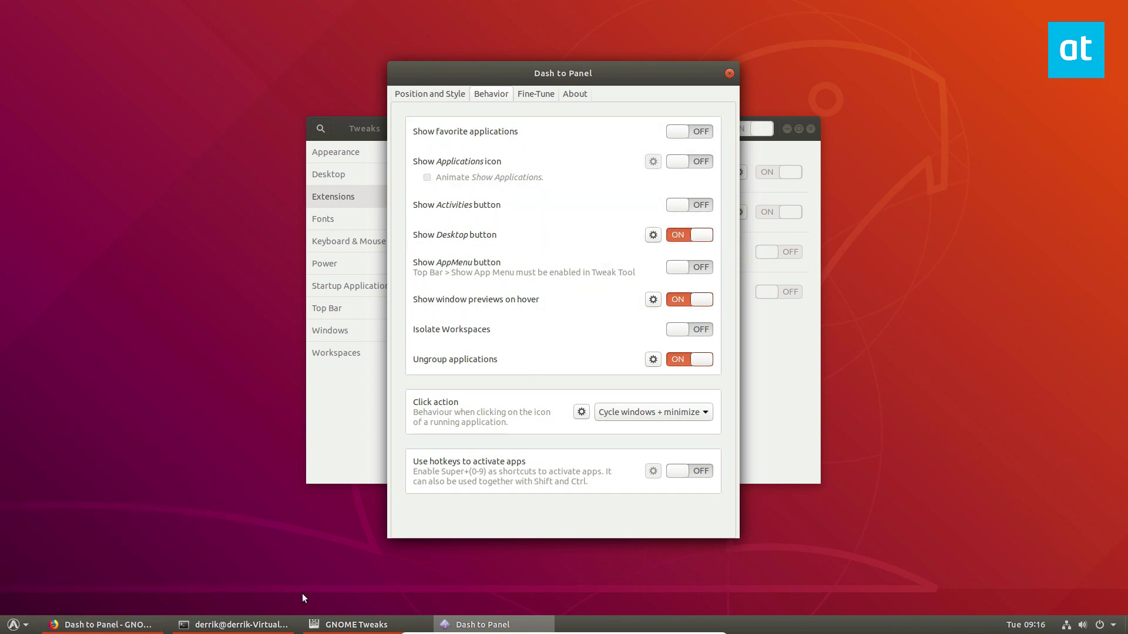
pyautogui.click(652, 235)
pyautogui.click(667, 281)
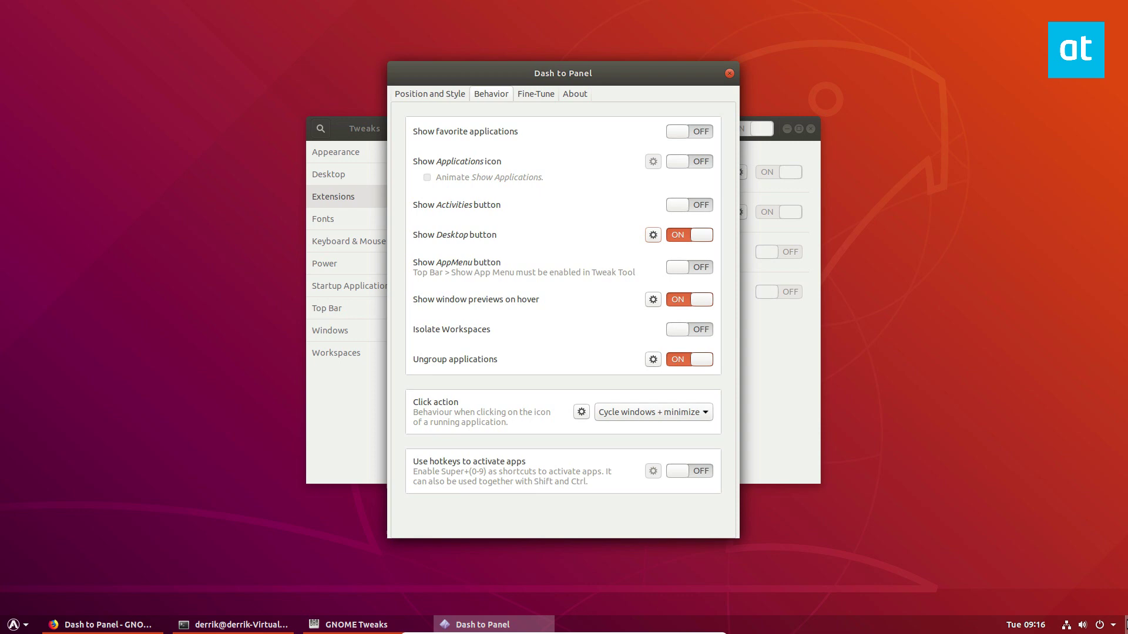
pyautogui.click(1126, 624)
pyautogui.click(1125, 624)
pyautogui.click(1125, 624)
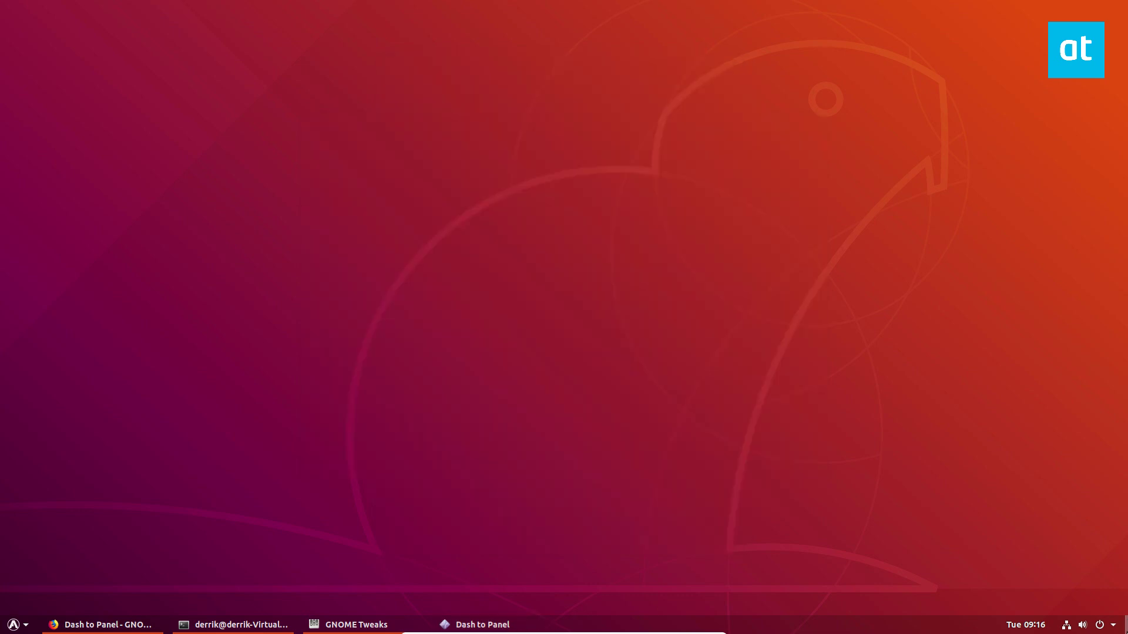
pyautogui.click(1125, 624)
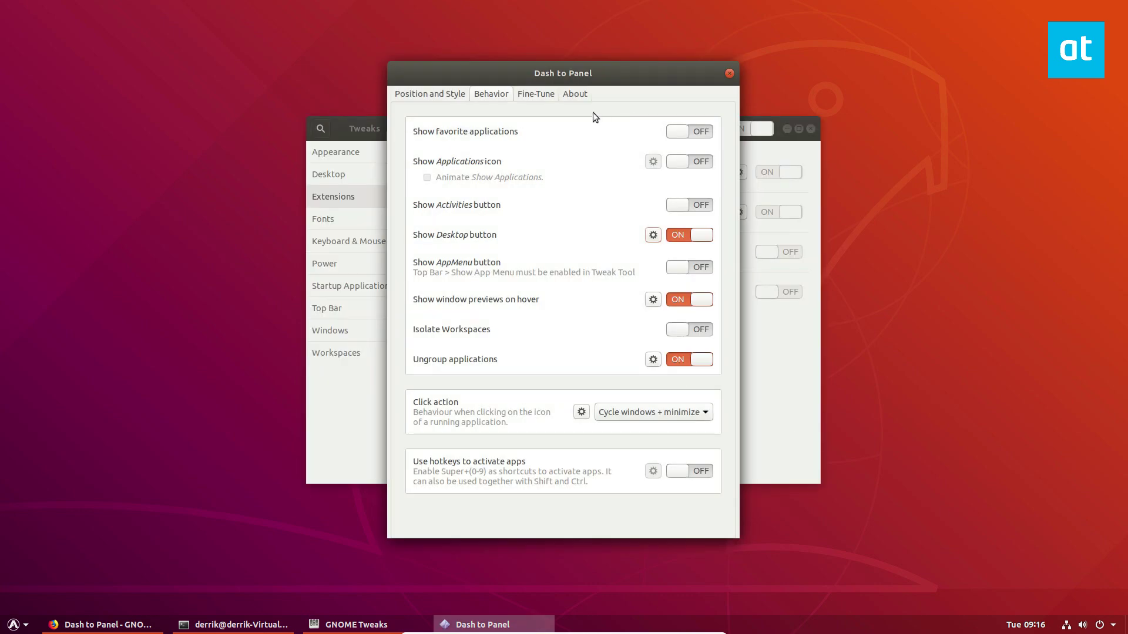
# In the Position and Style tab, set the unfocused running indicator style to Dots
pyautogui.click(535, 96)
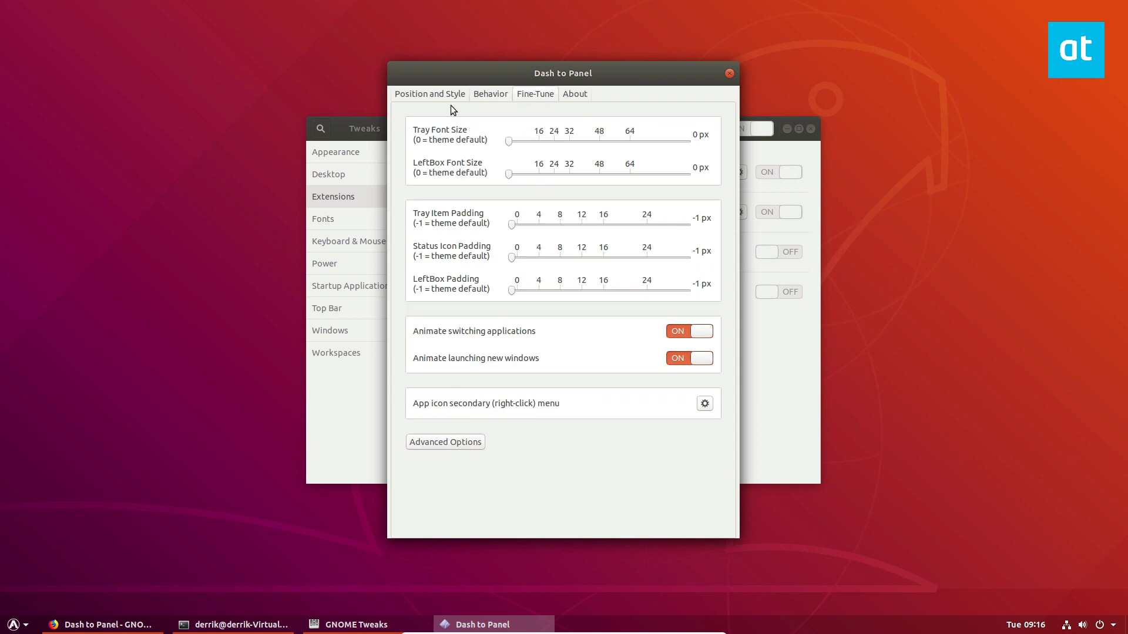
pyautogui.click(405, 96)
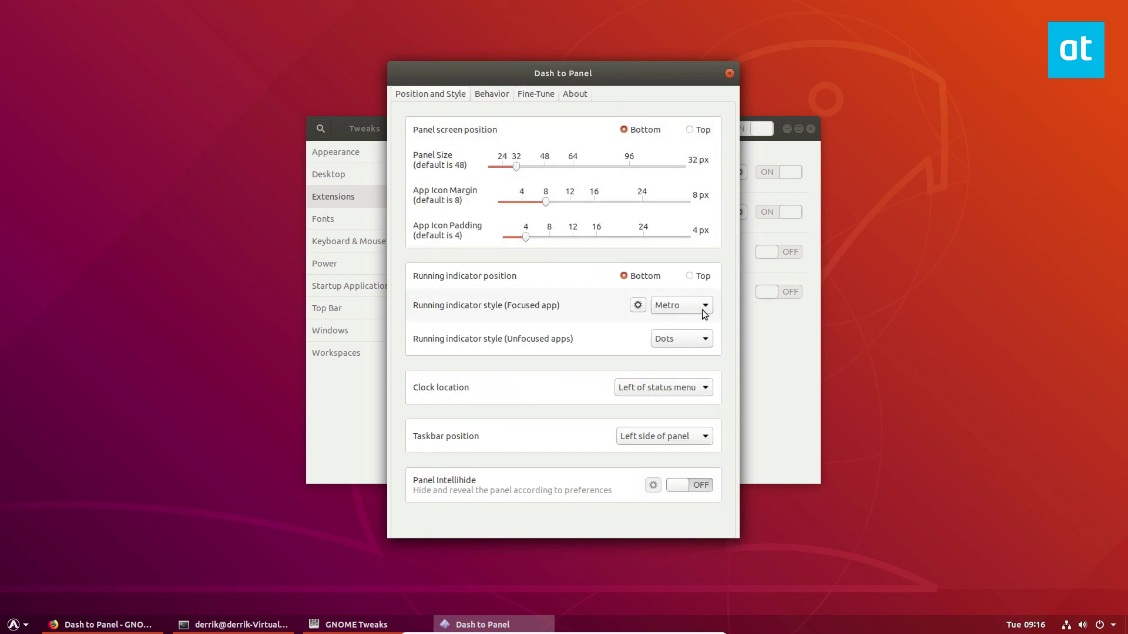
pyautogui.click(680, 338)
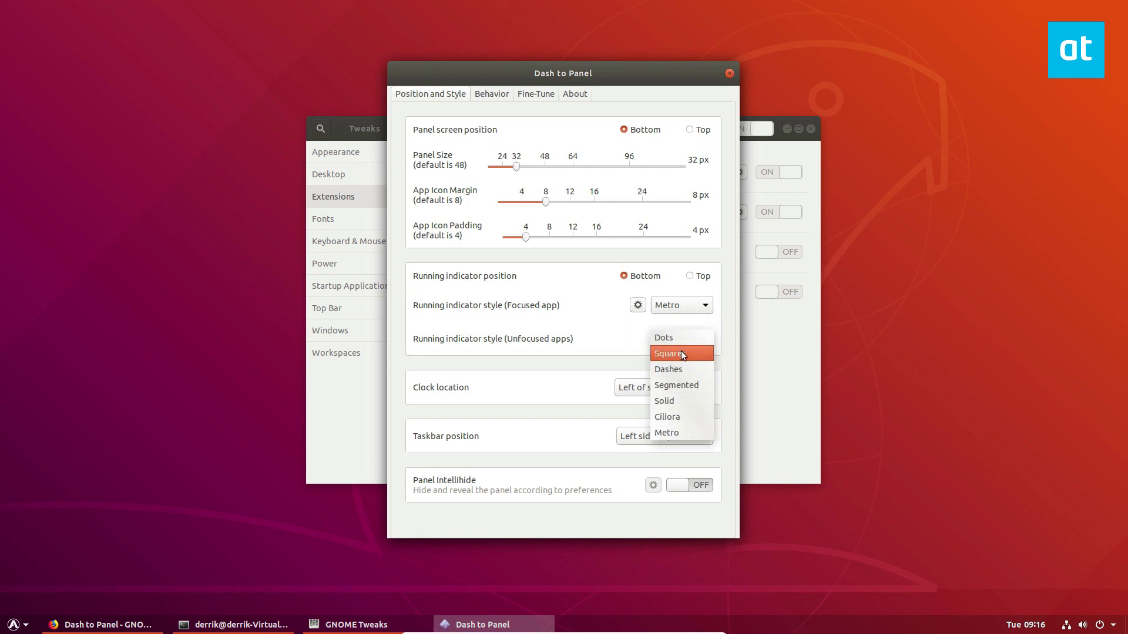
pyautogui.click(682, 352)
pyautogui.click(684, 338)
pyautogui.click(673, 325)
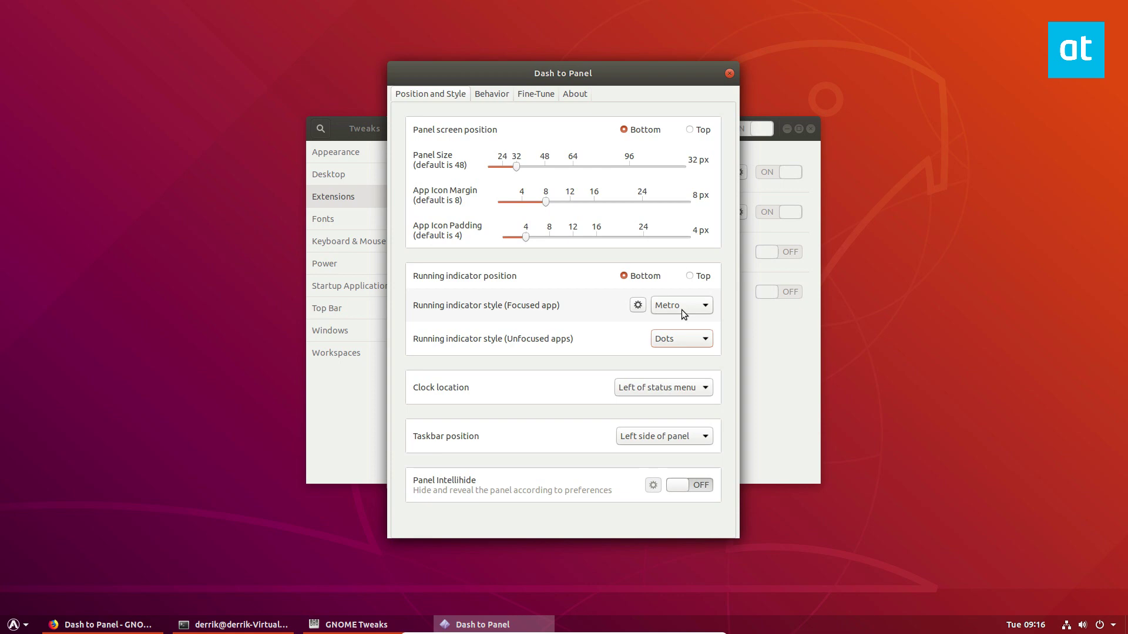
# Set the focused running indicator style to Dots
pyautogui.click(682, 307)
pyautogui.click(668, 239)
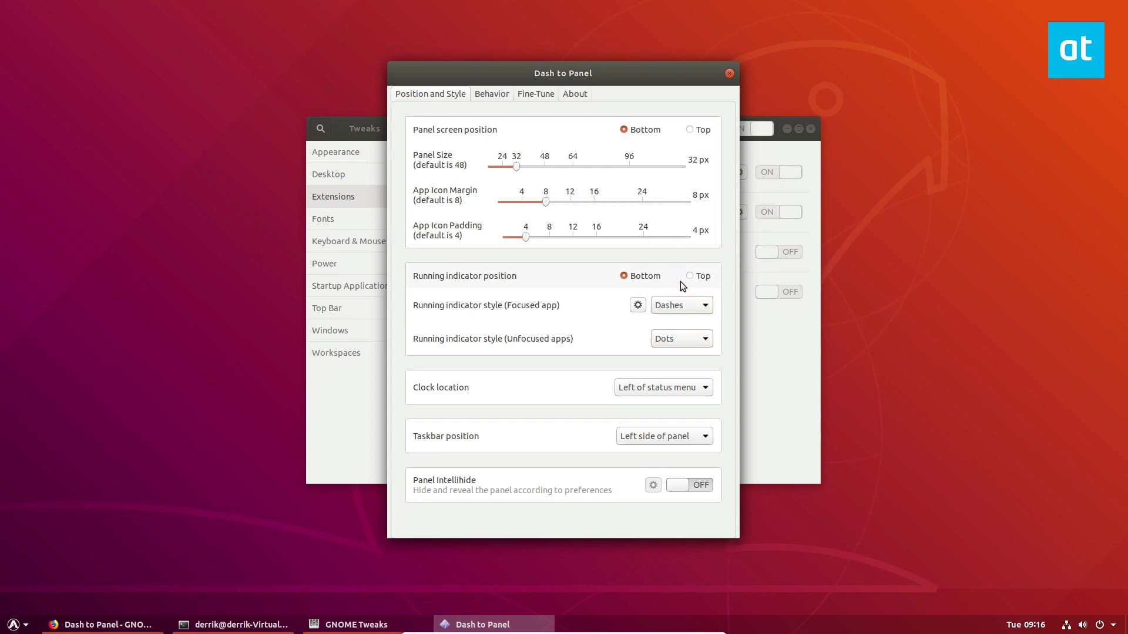
pyautogui.click(677, 307)
pyautogui.click(663, 272)
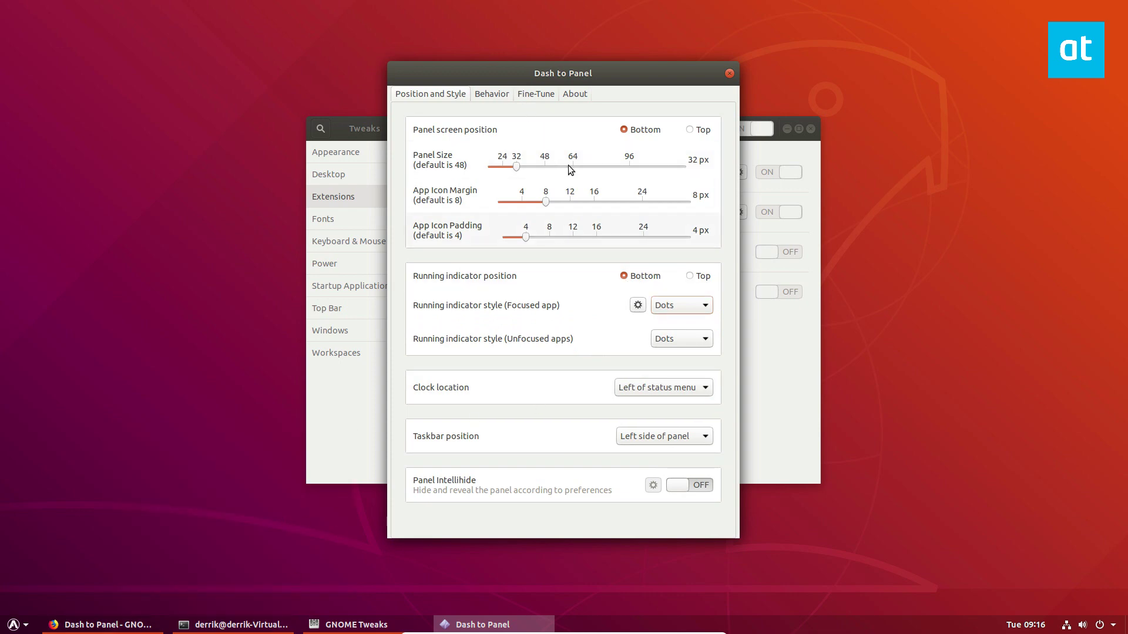
# On Dash to Panel's Fine-Tune page, turn off Animate switching applications and keep launch animation on
pyautogui.click(528, 94)
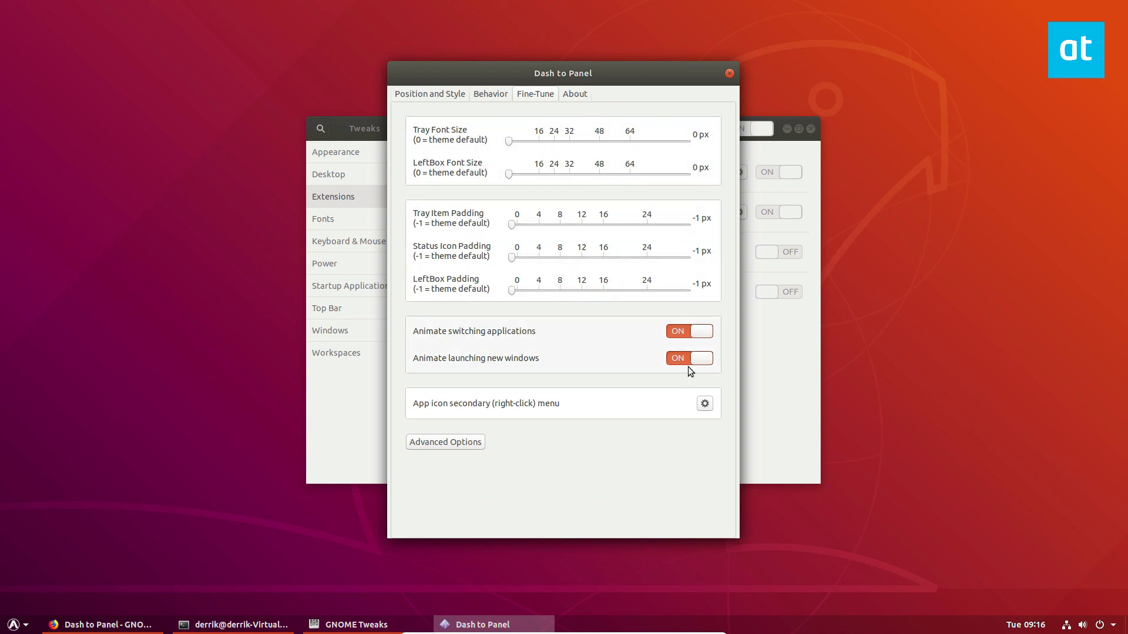
pyautogui.click(694, 332)
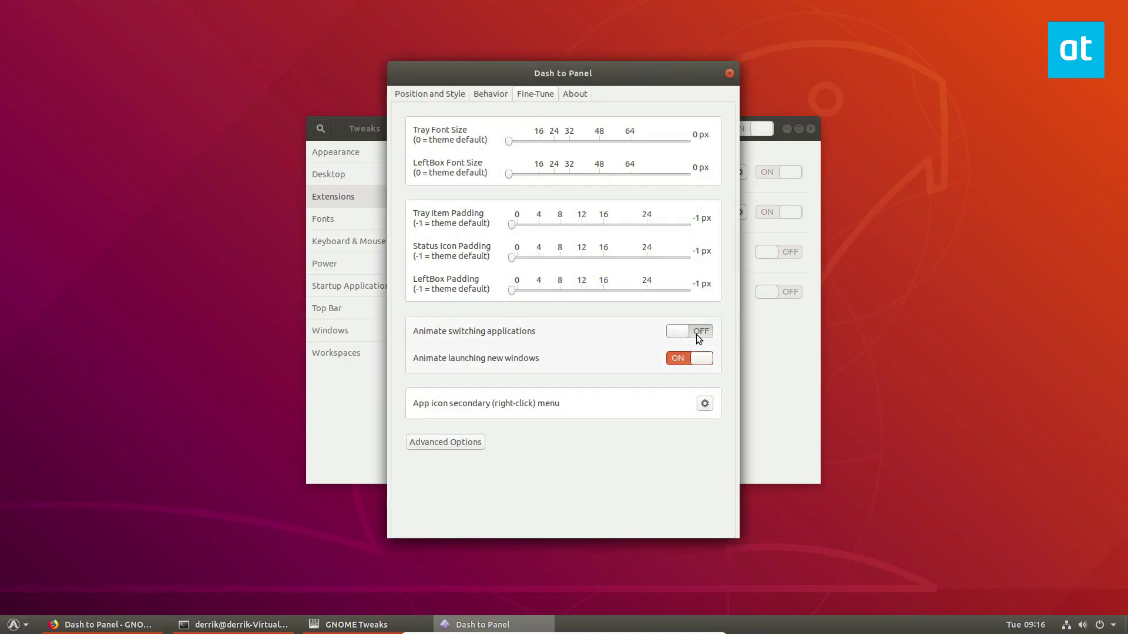
pyautogui.moveTo(333, 632)
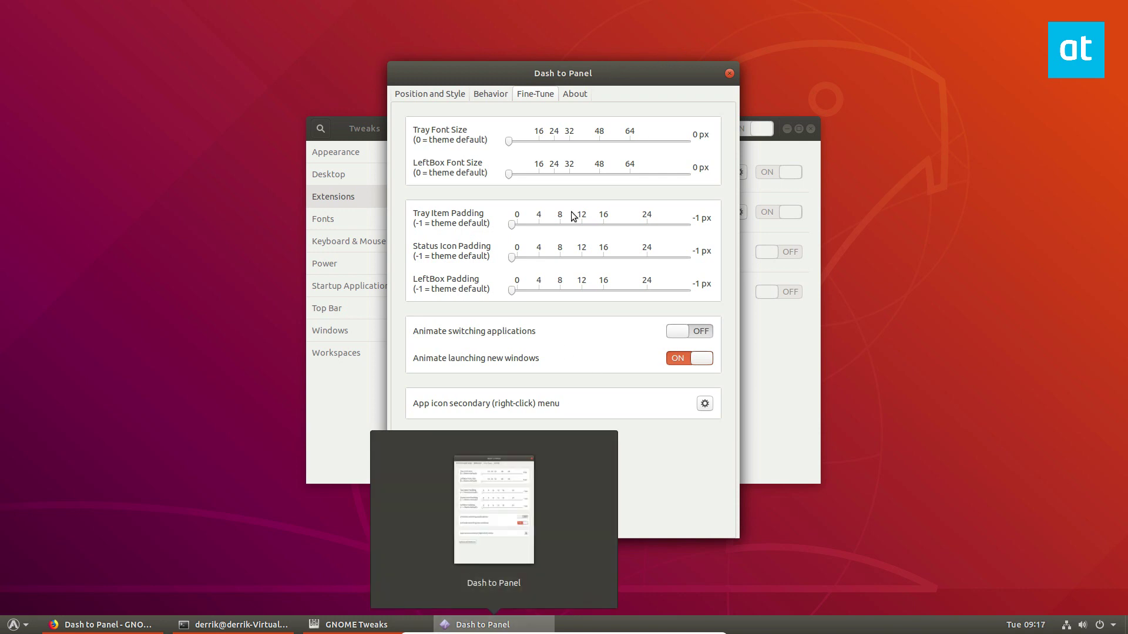
# Close Dash to Panel settings, set Arc Menu's hotkey to Left Super Key, and test it with Super
pyautogui.click(730, 74)
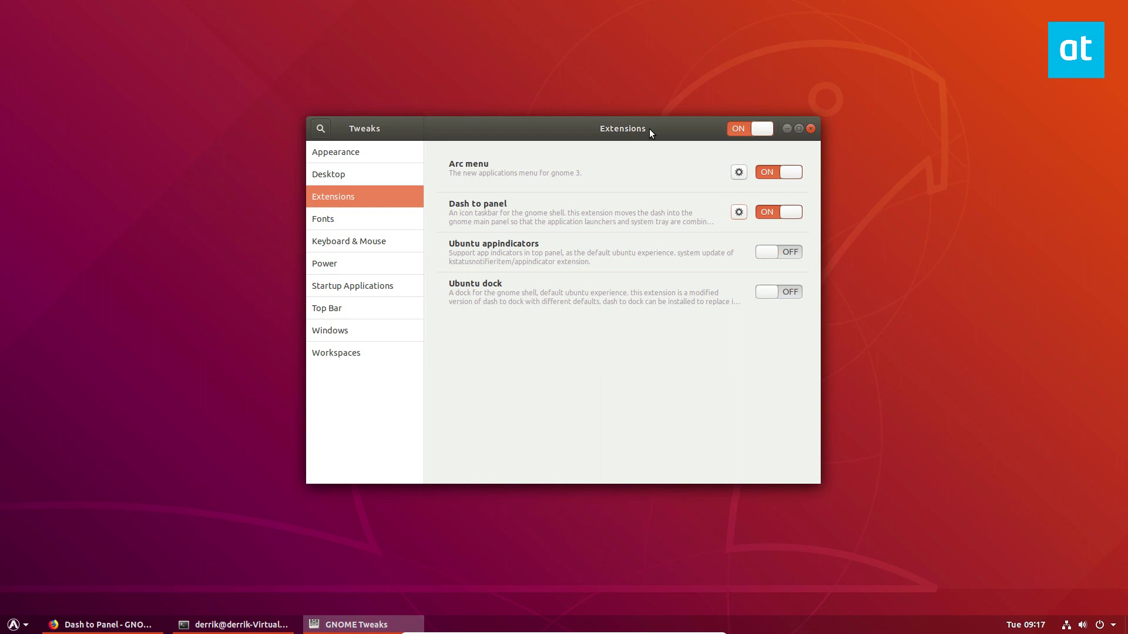
pyautogui.click(738, 172)
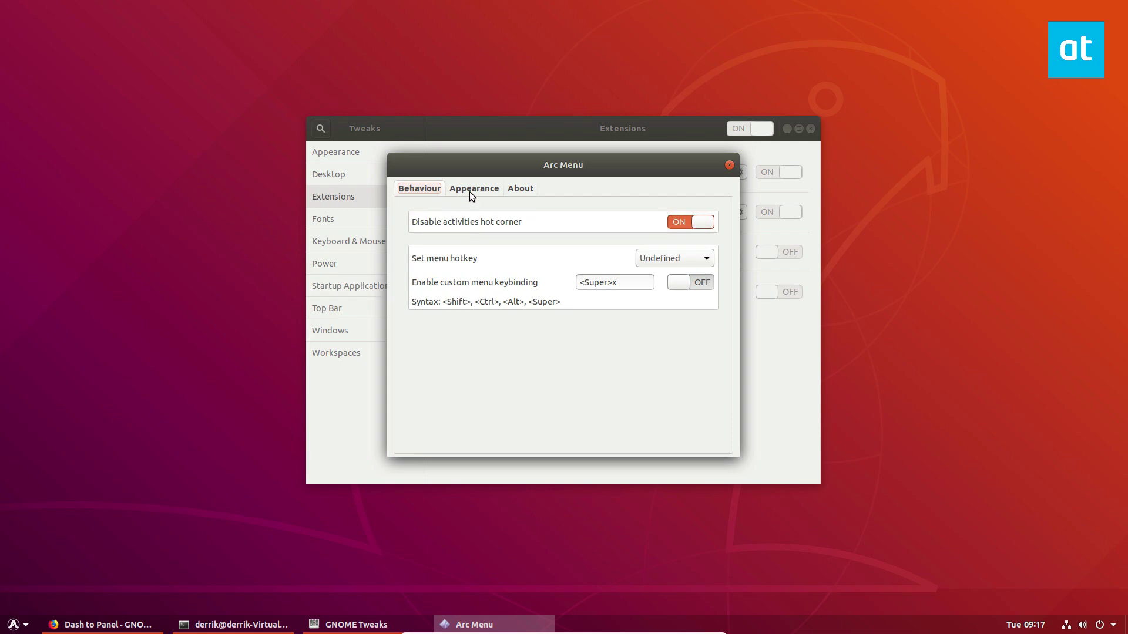
pyautogui.click(675, 257)
pyautogui.click(674, 272)
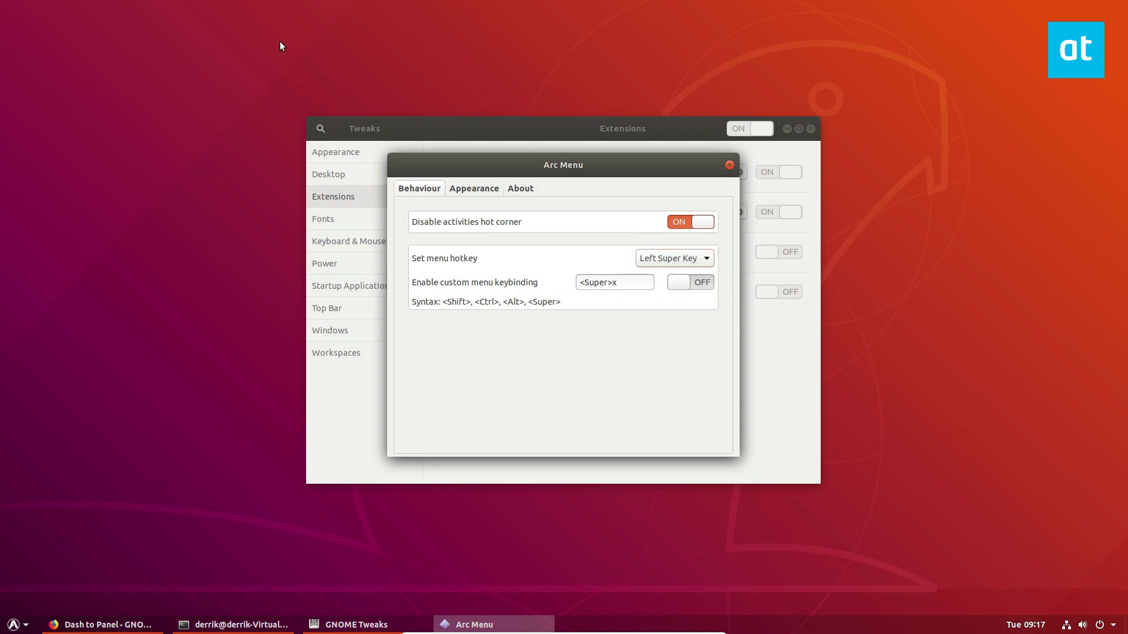
pyautogui.press('super')
pyautogui.press('super')
pyautogui.press('super')
pyautogui.press('super')
pyautogui.press('super')
pyautogui.press('super')
pyautogui.press('super')
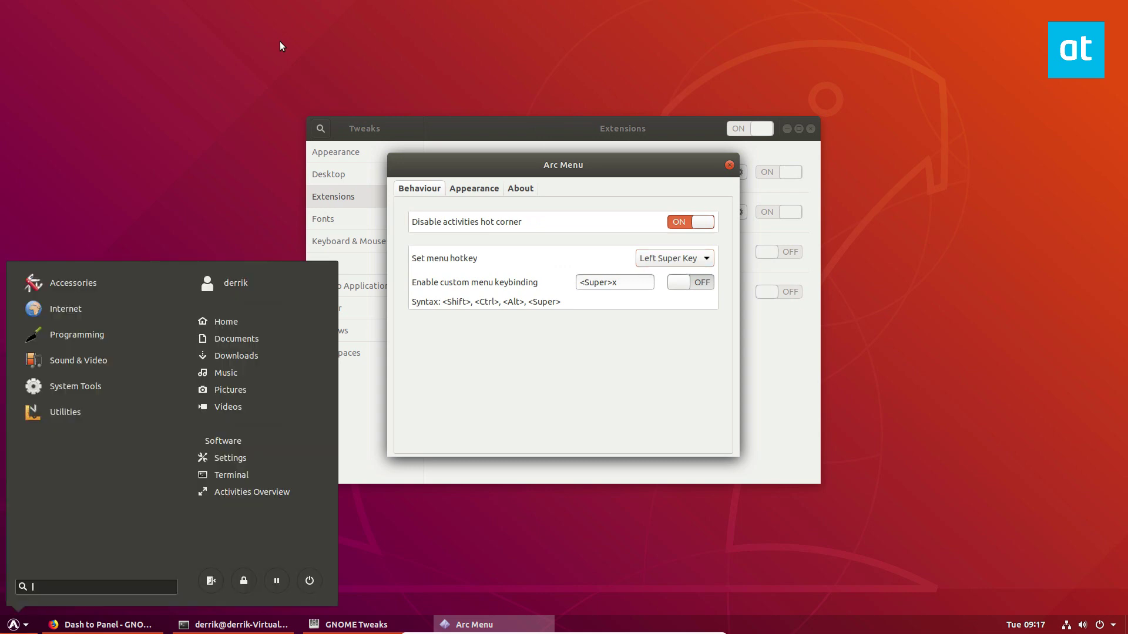
pyautogui.press('super')
pyautogui.press('super')
pyautogui.press('super')
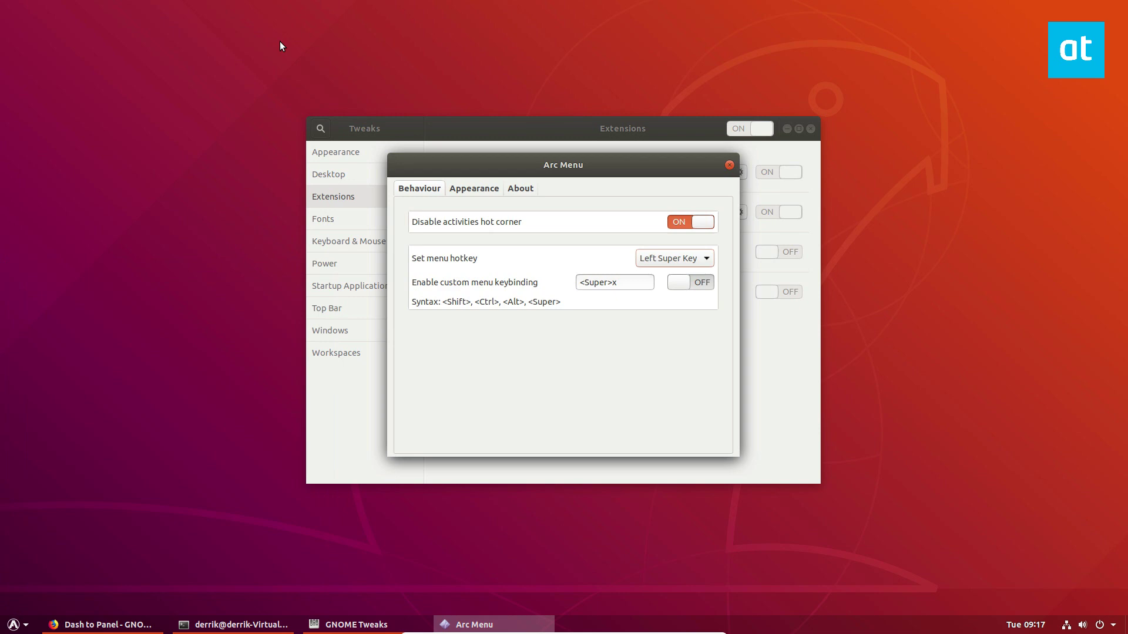
# In Arc Menu's Appearance tab, switch the menu button style from Icon only to icon and text
pyautogui.click(466, 188)
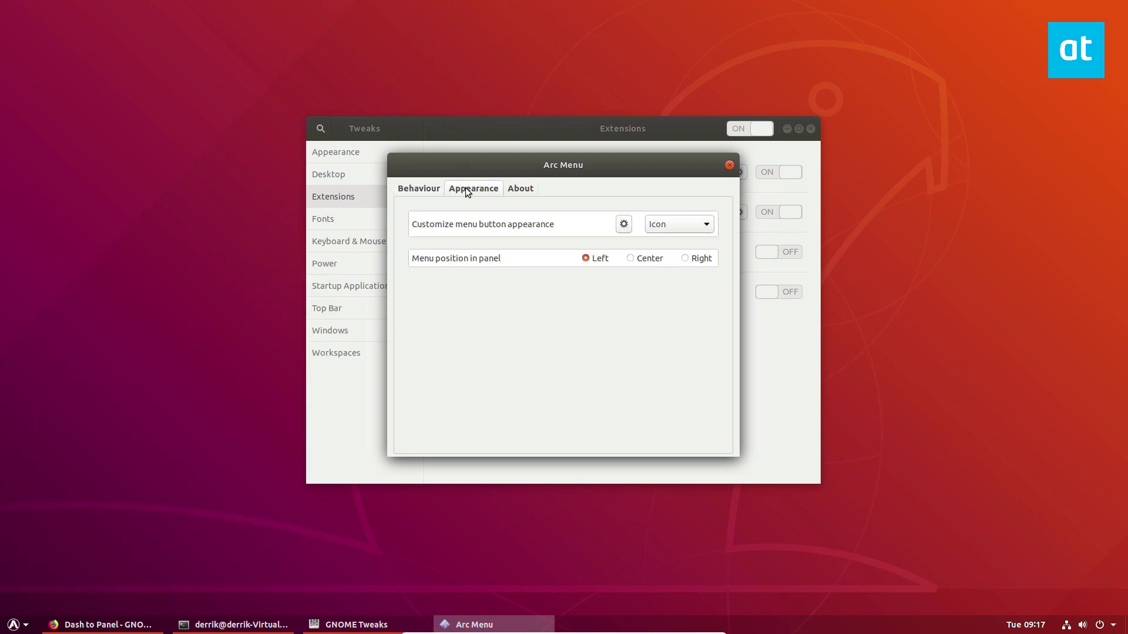
pyautogui.click(662, 225)
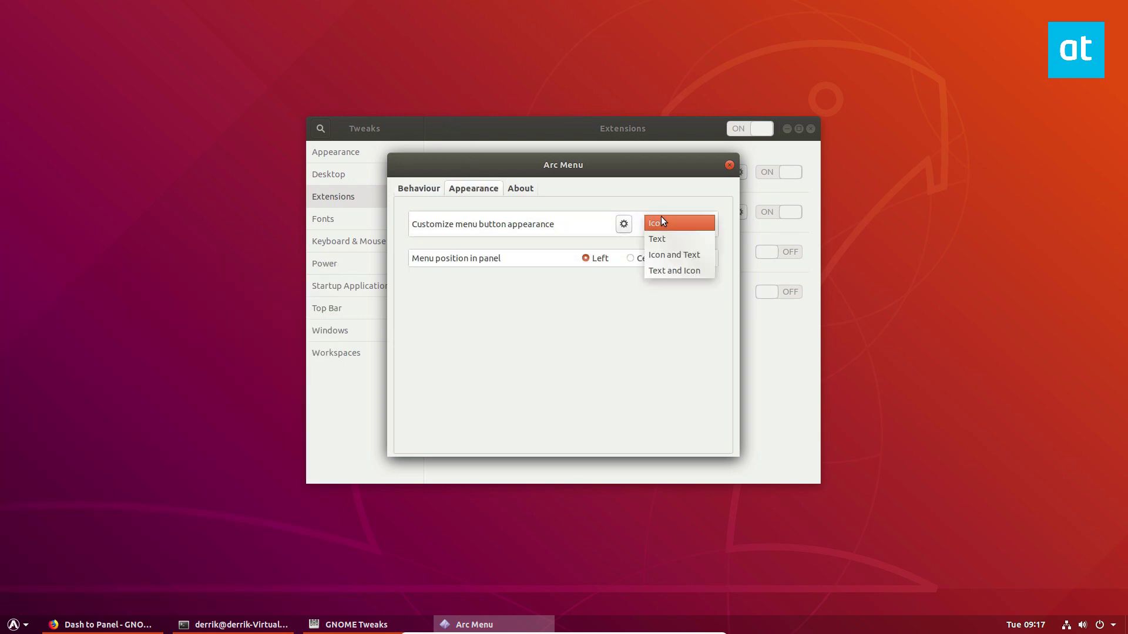
pyautogui.click(662, 222)
pyautogui.click(662, 224)
pyautogui.click(667, 256)
# In the button appearance settings, remove the text arrow, pick System Icon, and keep the System text label
pyautogui.click(624, 225)
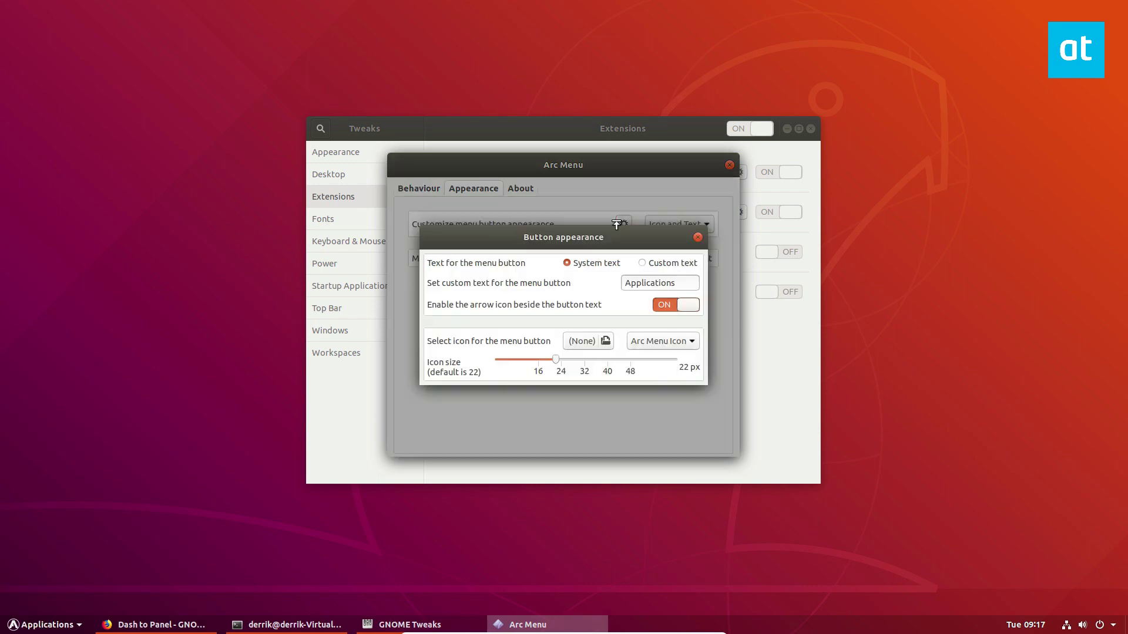
pyautogui.click(627, 283)
pyautogui.click(679, 309)
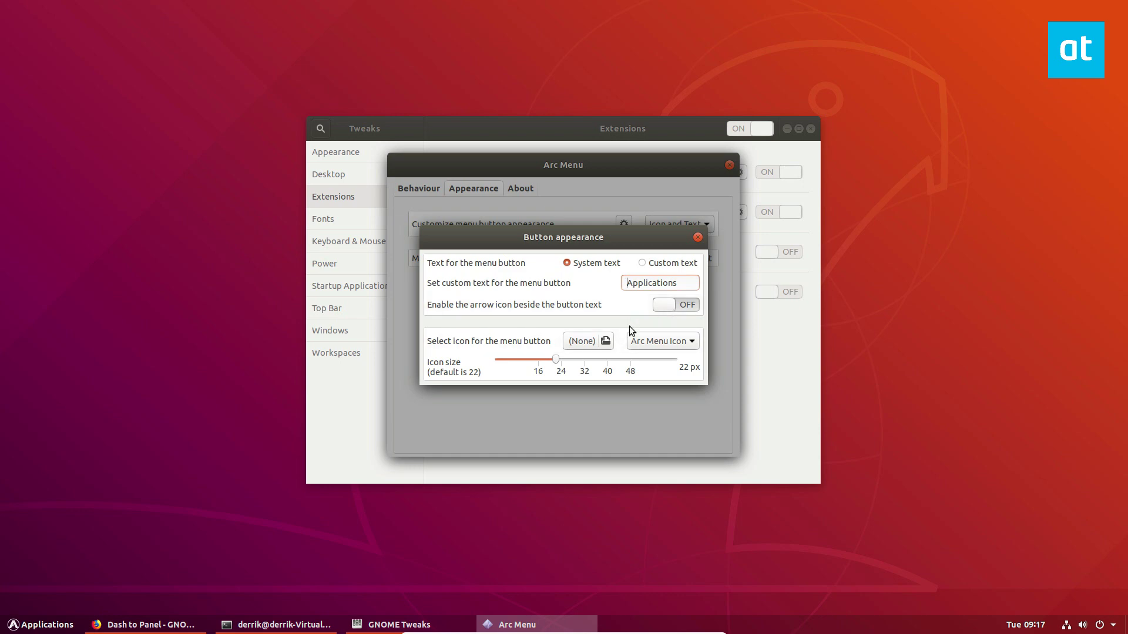
pyautogui.click(651, 344)
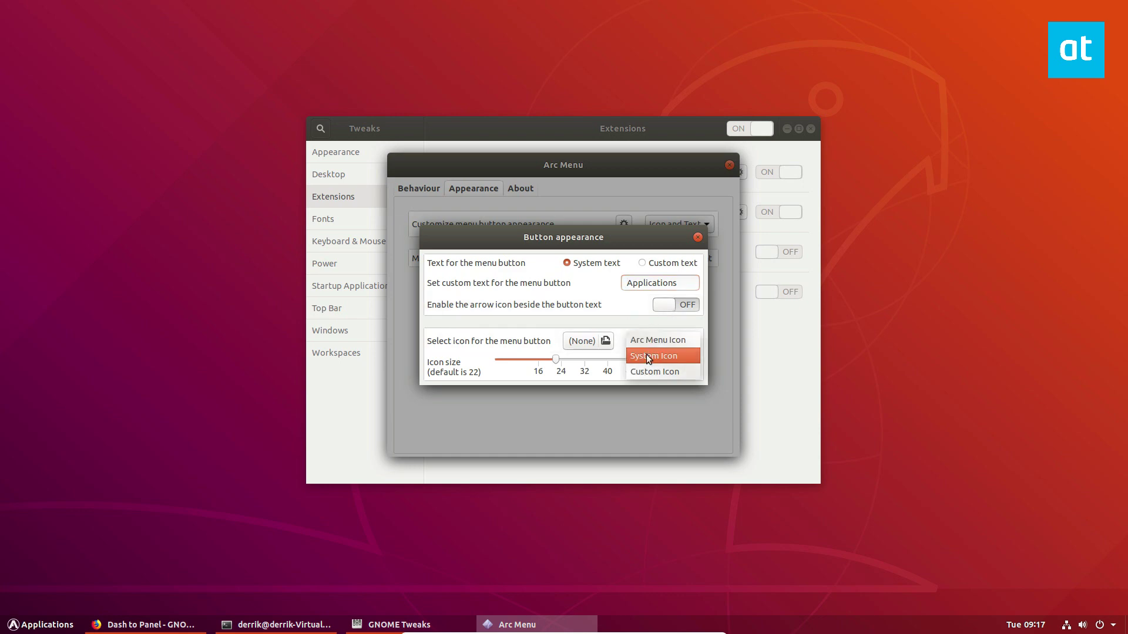
pyautogui.click(646, 353)
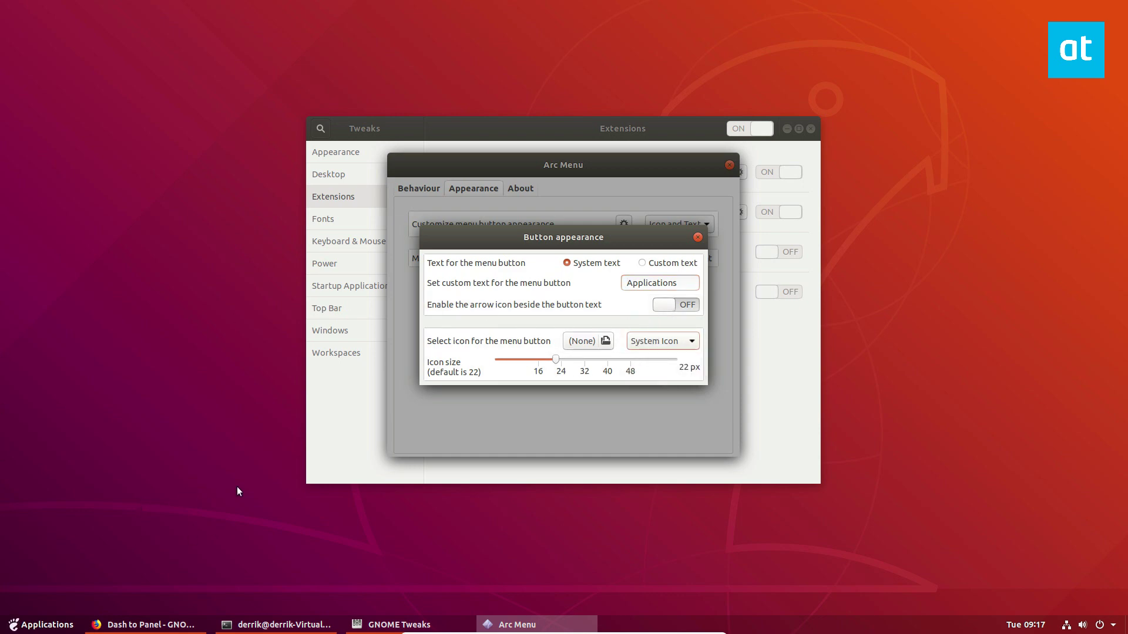
pyautogui.click(646, 266)
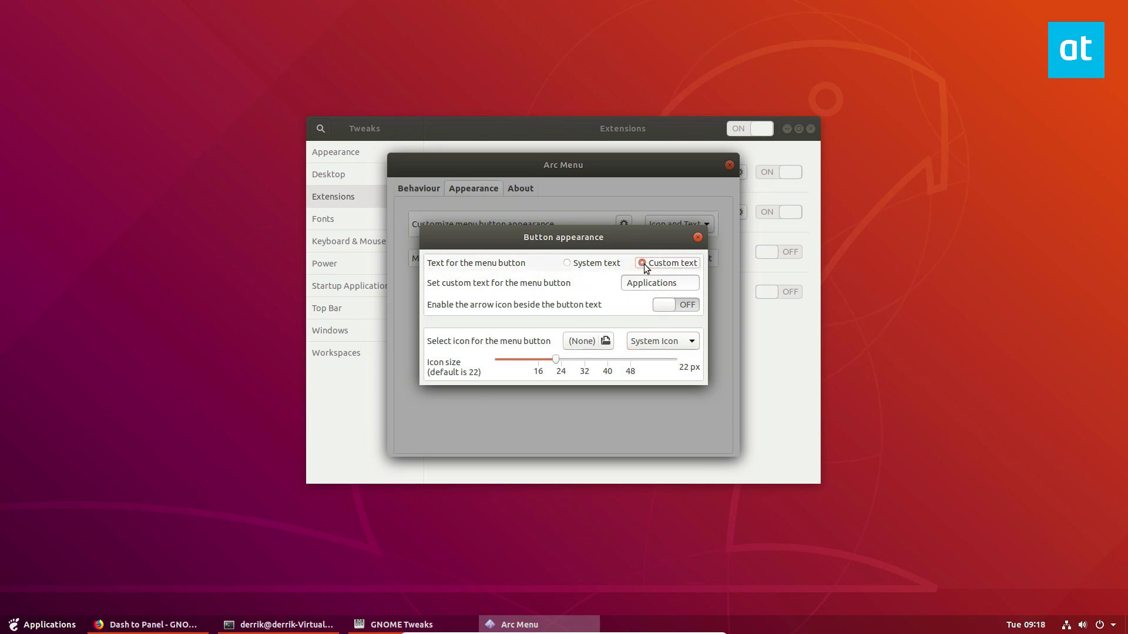
pyautogui.click(582, 263)
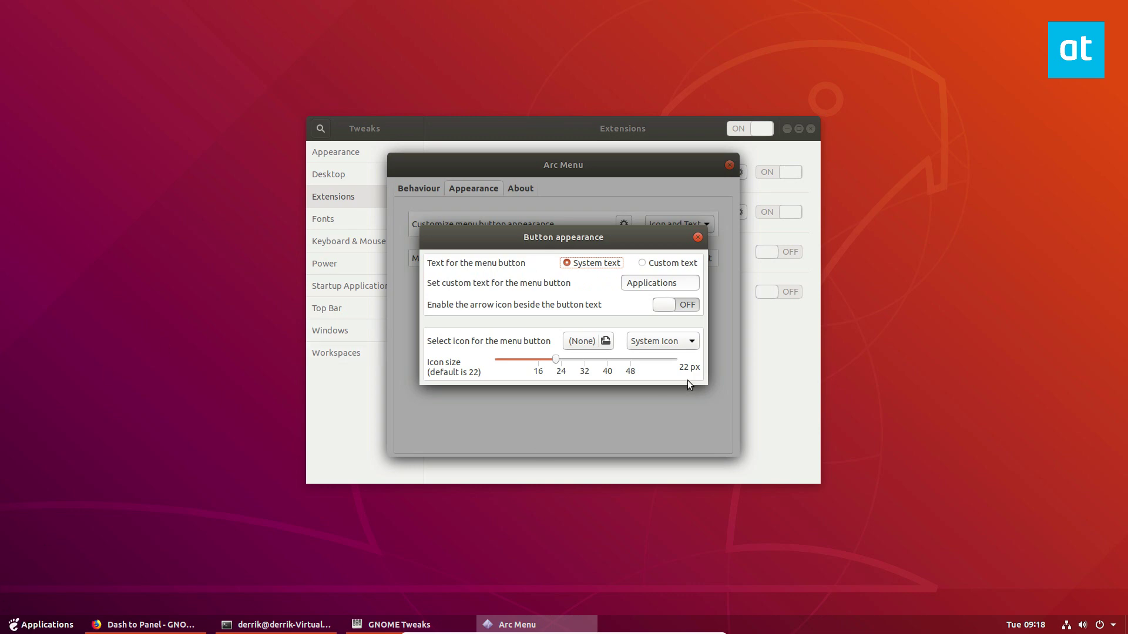
# Switch the menu button label to Custom text and replace Applications with 'Menu'
pyautogui.click(642, 263)
pyautogui.click(629, 288)
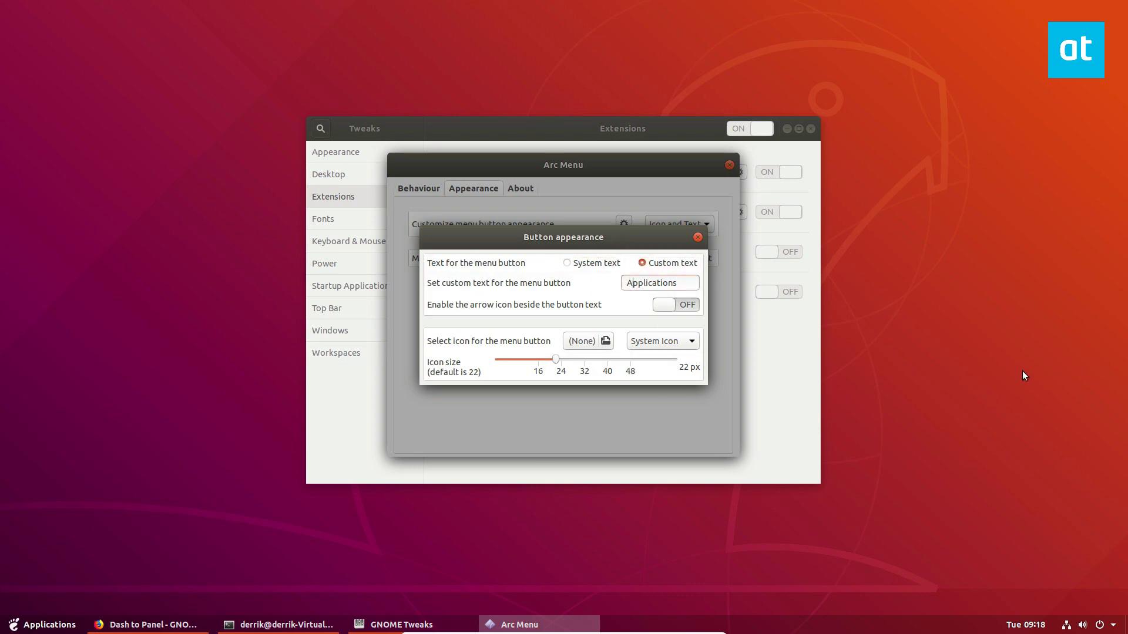
pyautogui.hotkey('ctrl', 'a')
pyautogui.write('Menu')
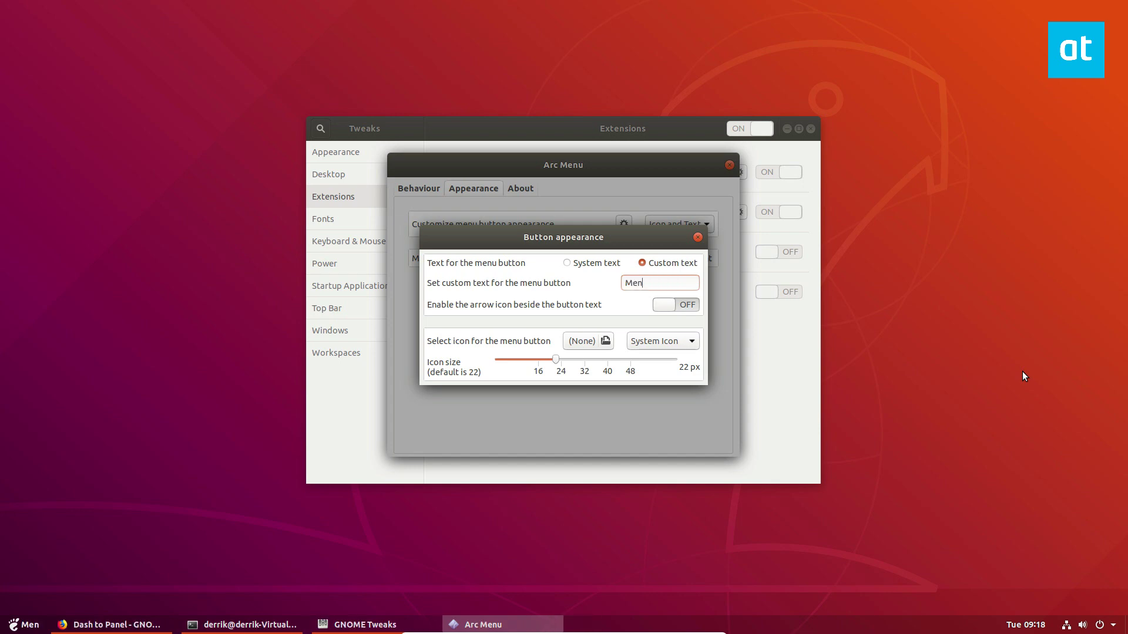
pyautogui.press('BackSpace')
pyautogui.press('BackSpace')
pyautogui.press('BackSpace')
pyautogui.press('BackSpace')
pyautogui.write('Apps')
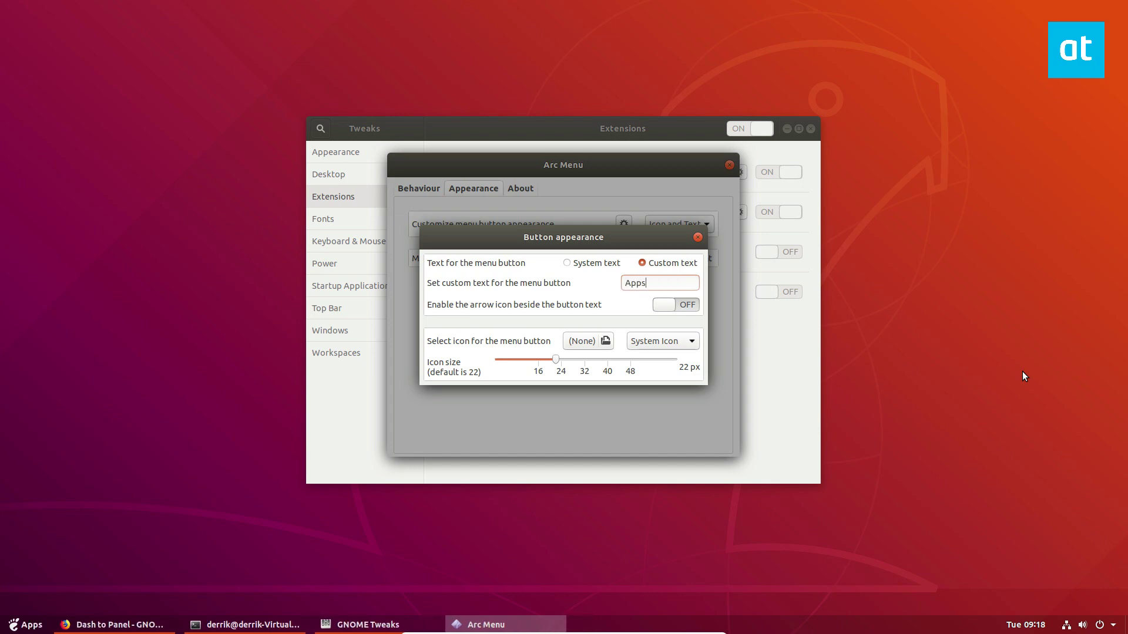
pyautogui.hotkey('ctrl', 'a')
pyautogui.press('BackSpace')
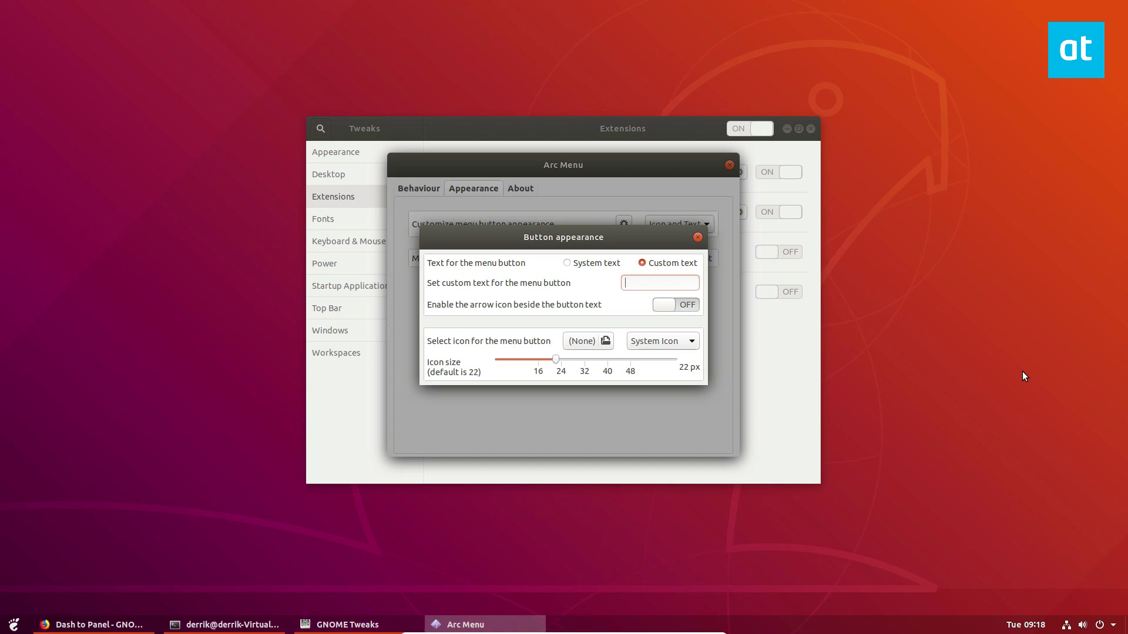
pyautogui.write('Menu')
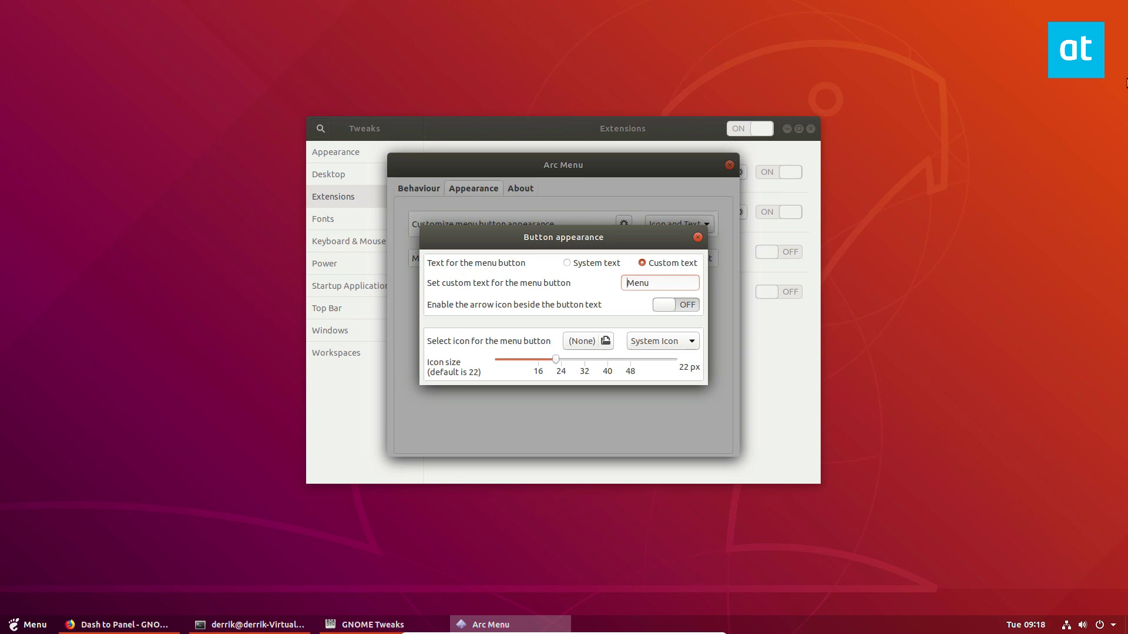
# Check the renamed Menu launcher, set the button icon size to 24 px, and close the dialog
pyautogui.click(27, 621)
pyautogui.click(28, 620)
pyautogui.click(560, 363)
pyautogui.moveTo(559, 362)
pyautogui.mouseDown()
pyautogui.moveTo(594, 370)
pyautogui.moveTo(562, 376)
pyautogui.mouseUp()
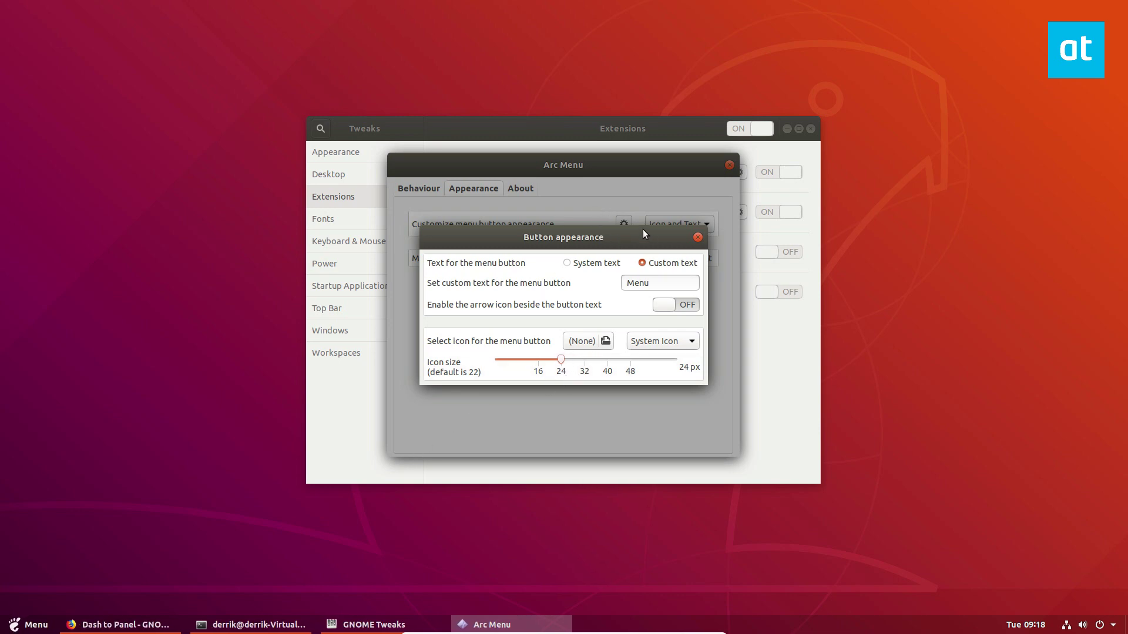
pyautogui.click(697, 237)
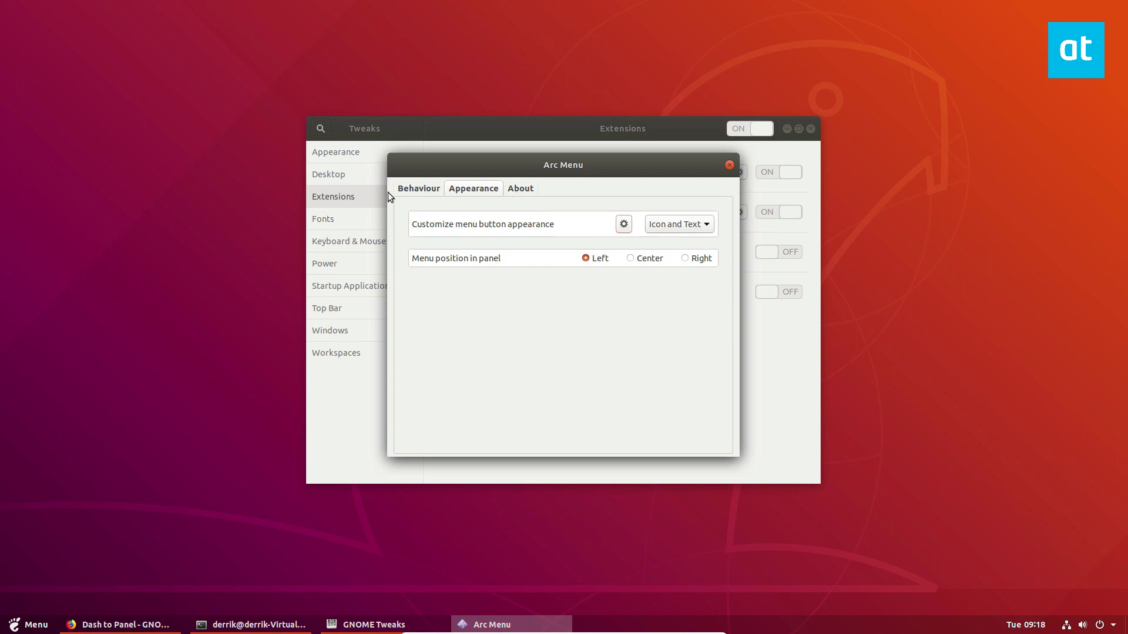
# Review Arc Menu's Behaviour and Appearance tabs, then close the Arc Menu settings window
pyautogui.click(423, 188)
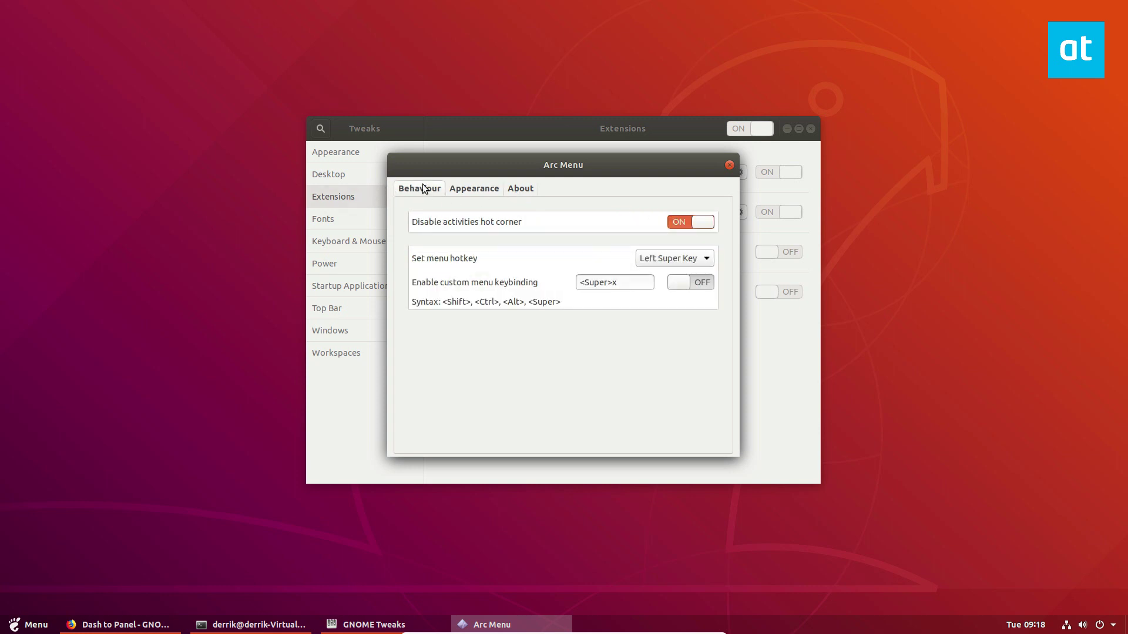
pyautogui.click(470, 188)
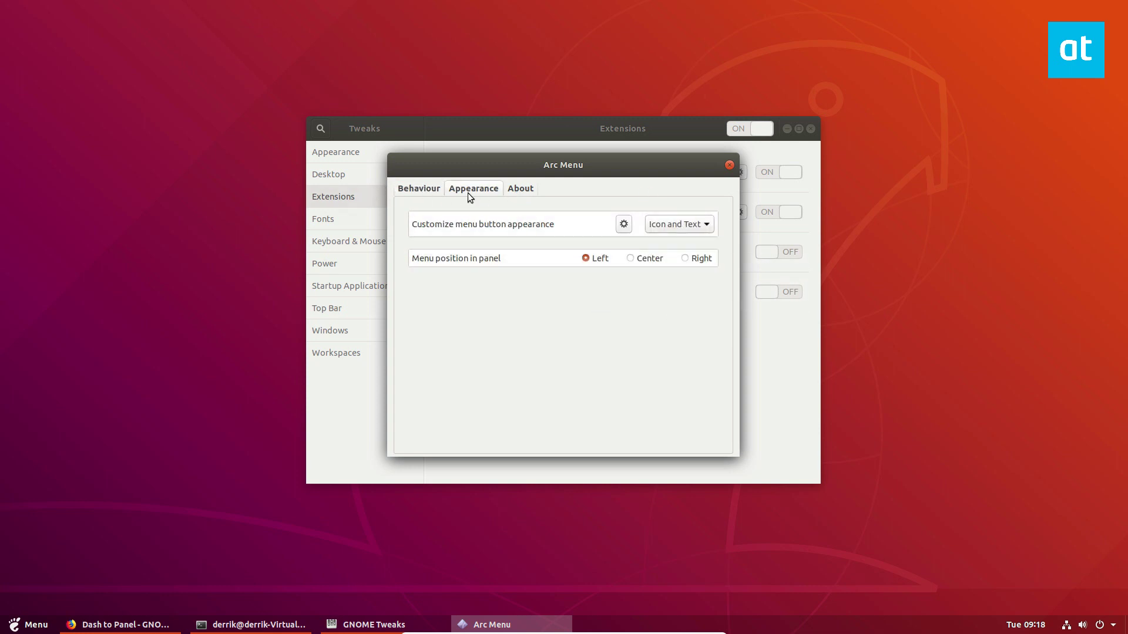
pyautogui.click(427, 190)
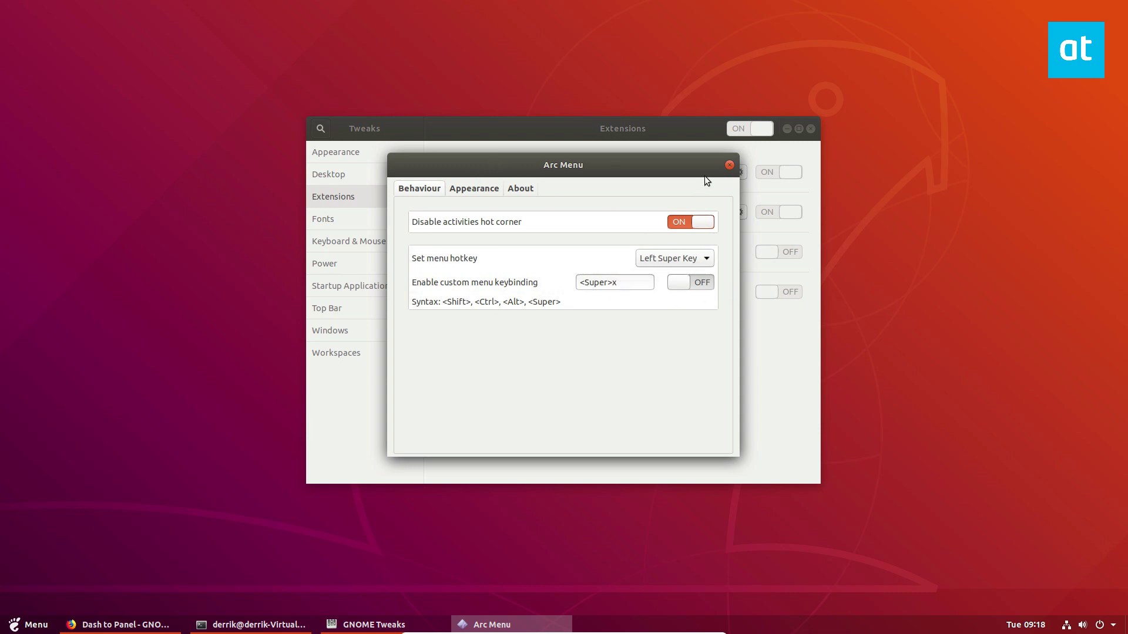
pyautogui.click(730, 166)
# Close GNOME Tweaks and briefly restore then minimize the terminal window
pyautogui.click(810, 128)
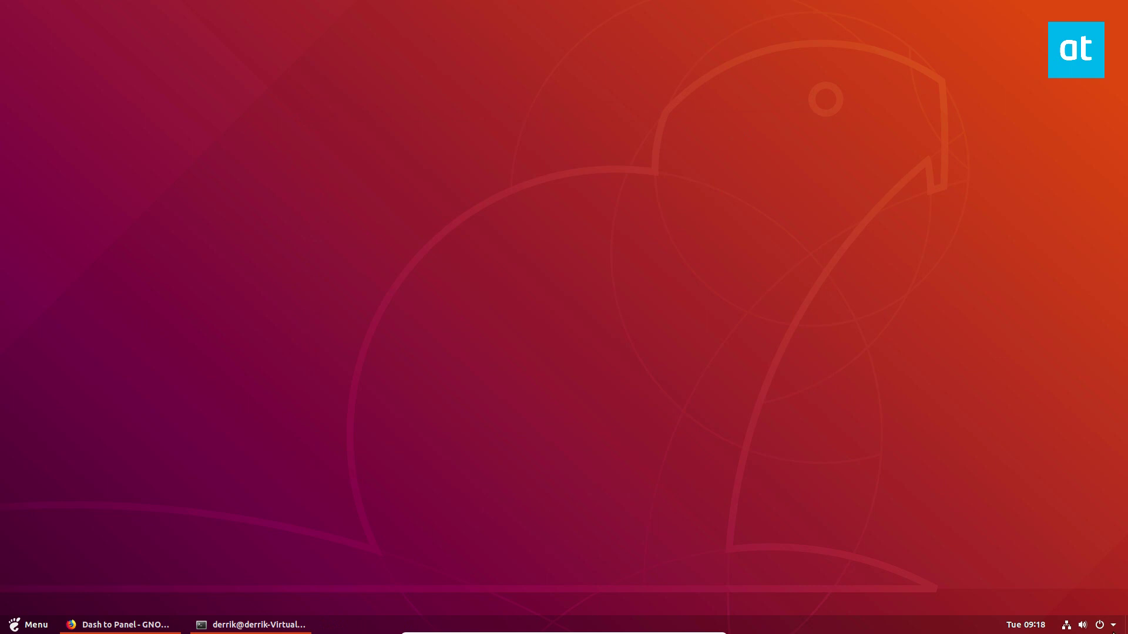
pyautogui.click(282, 626)
pyautogui.click(280, 626)
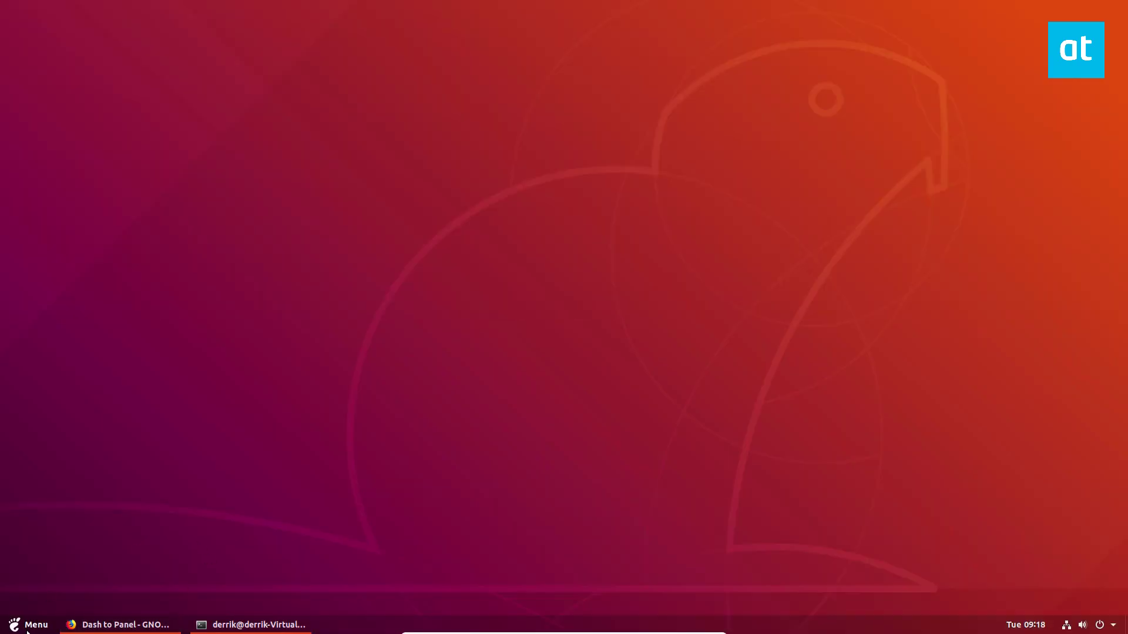
# Launch VLC media player from Menu > Sound & Video, close it, then open and close Menu
pyautogui.click(27, 630)
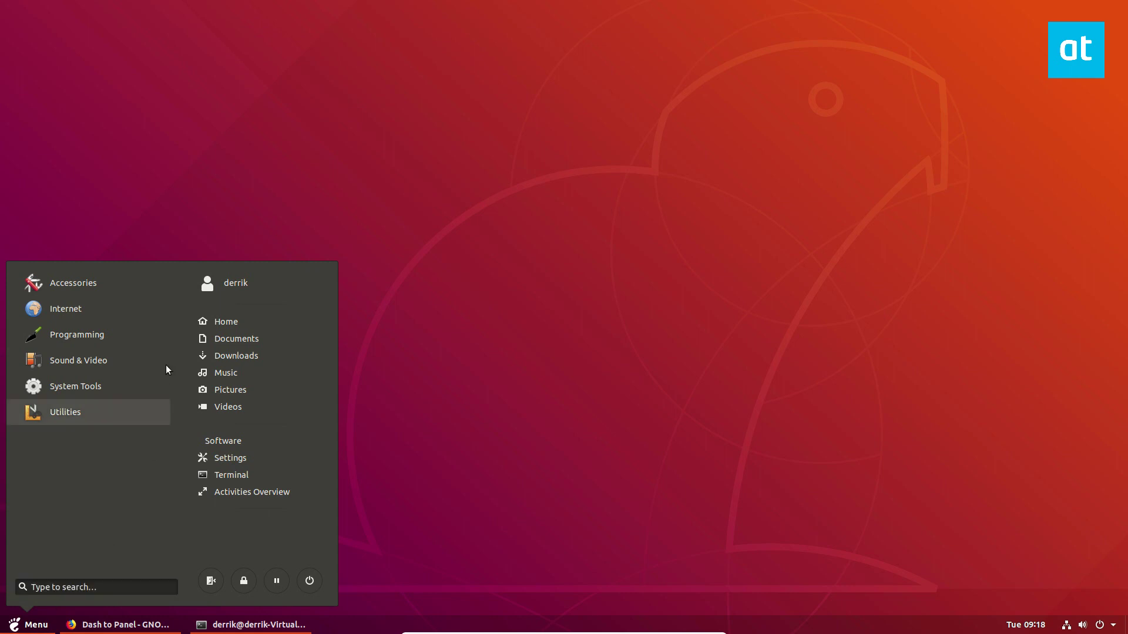
pyautogui.click(63, 367)
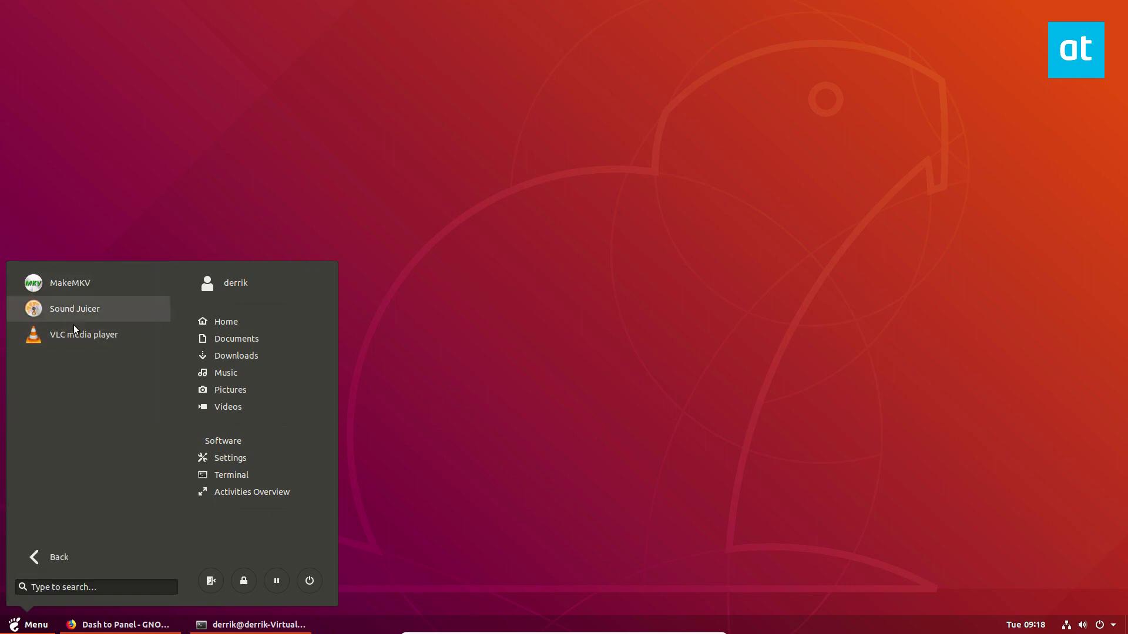
pyautogui.click(66, 335)
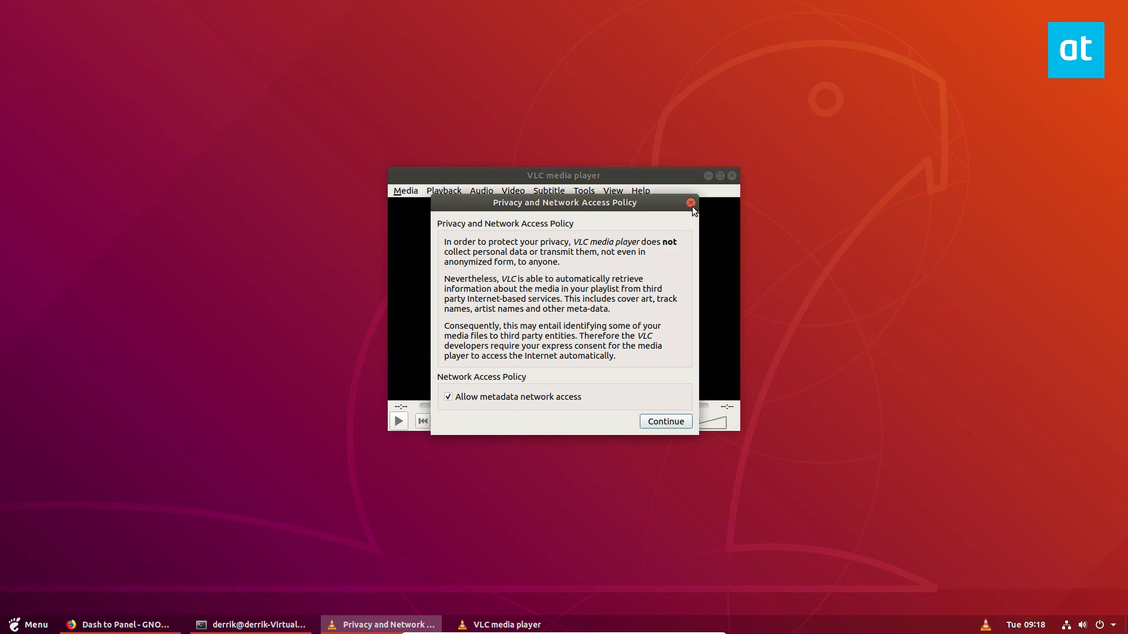
pyautogui.click(689, 205)
pyautogui.click(731, 175)
pyautogui.click(29, 625)
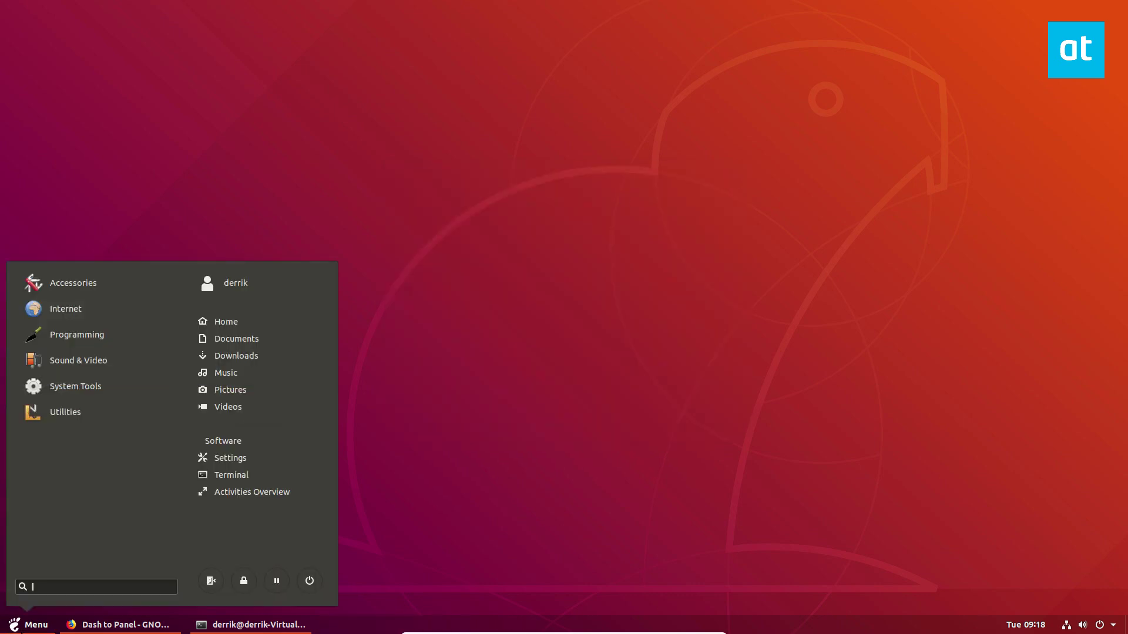
pyautogui.click(872, 242)
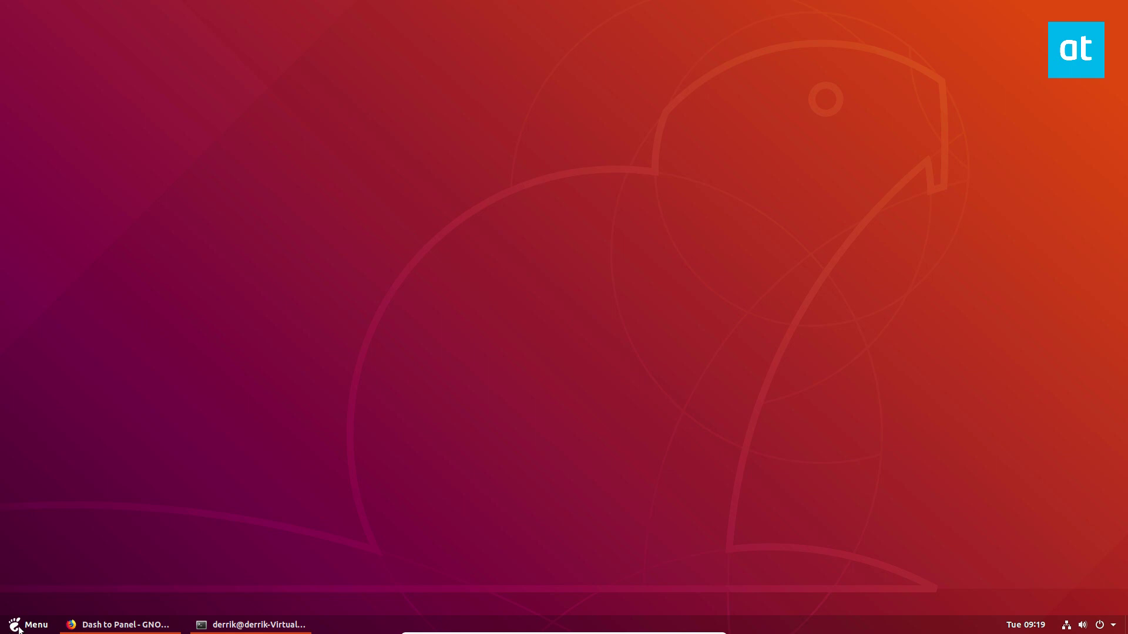
pyautogui.click(108, 625)
pyautogui.click(109, 627)
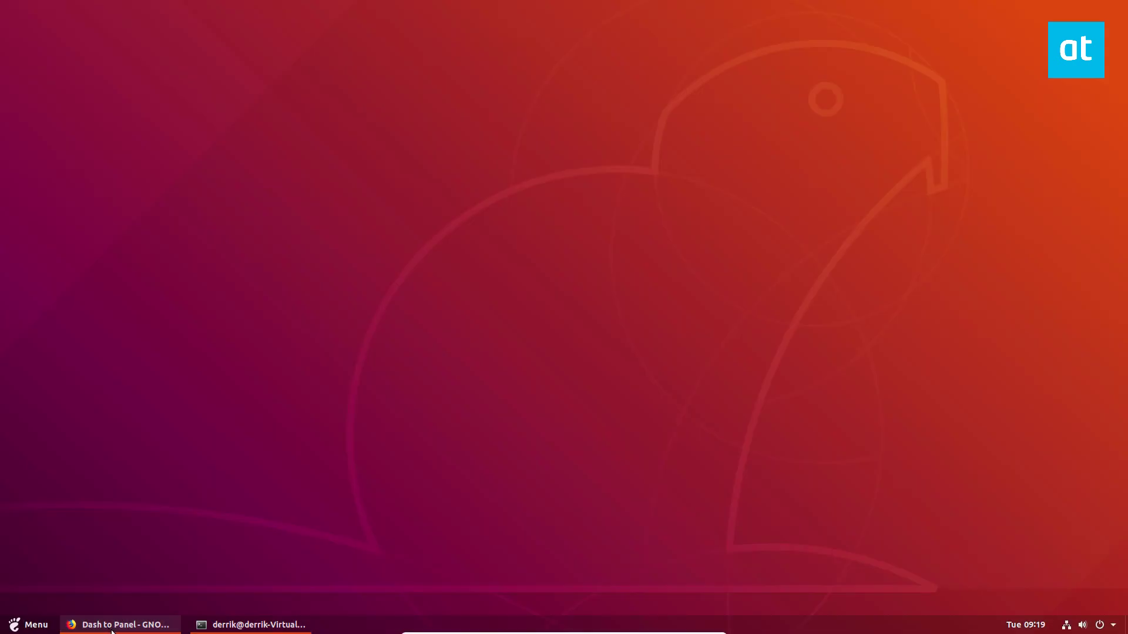
pyautogui.moveTo(256, 628)
pyautogui.click(28, 624)
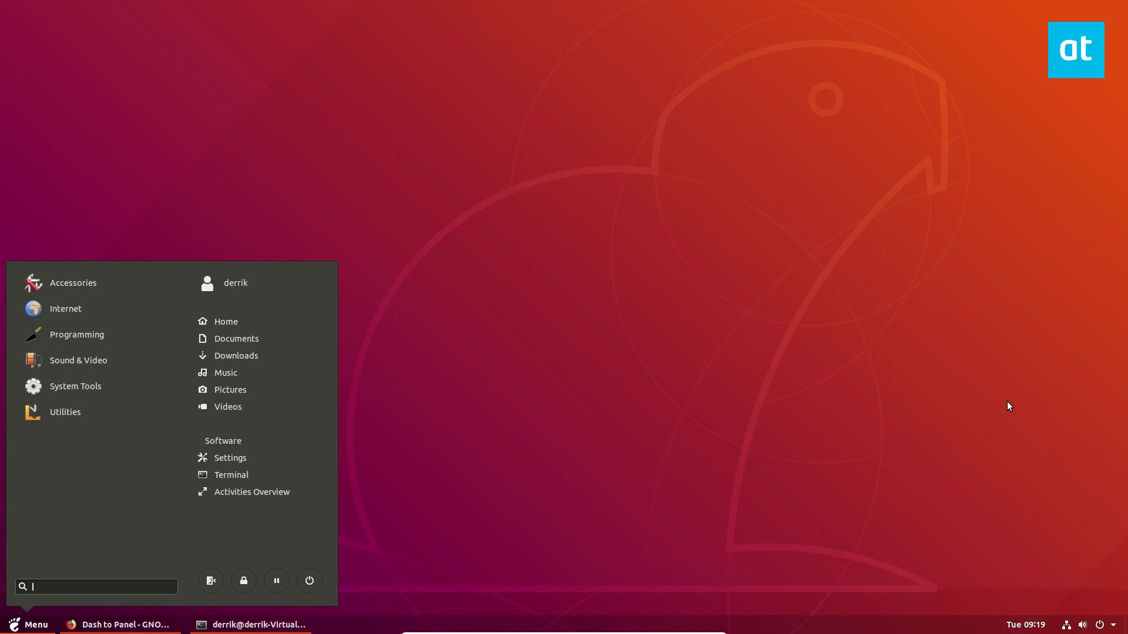
pyautogui.click(794, 385)
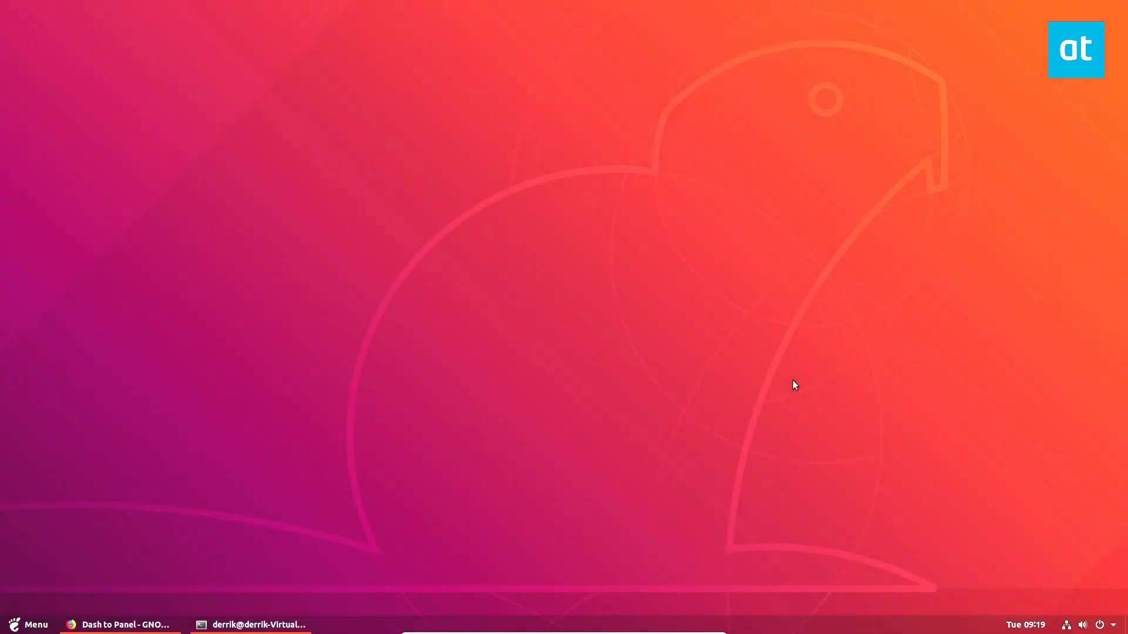